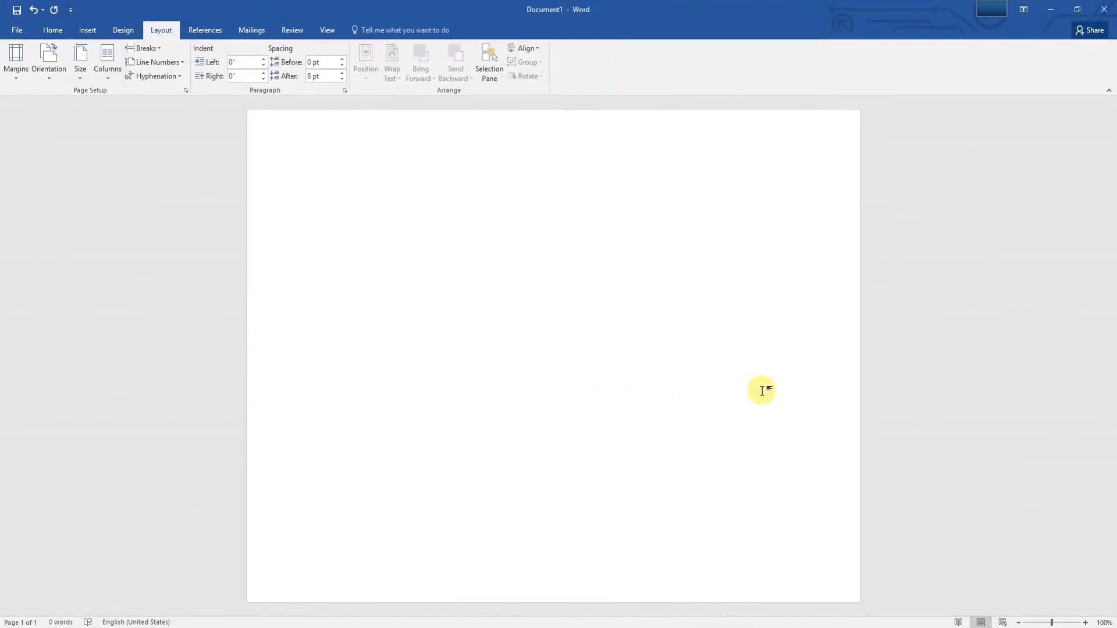
# Step: Insert an orange-outlined WordArt and drag its box toward the page centre
pyautogui.click(45, 30)
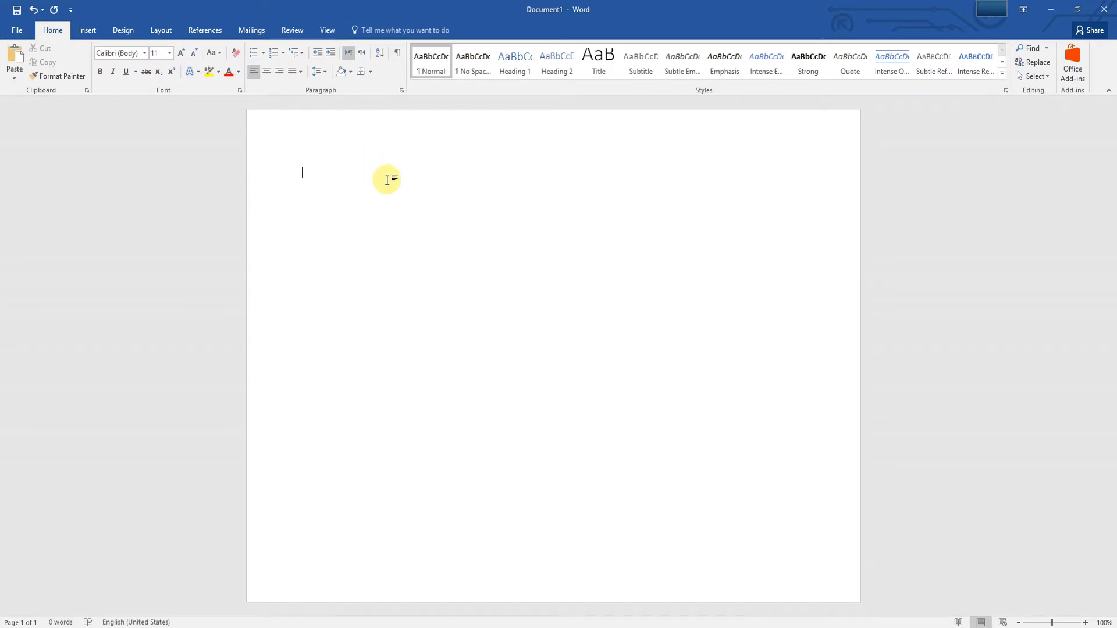
pyautogui.click(90, 31)
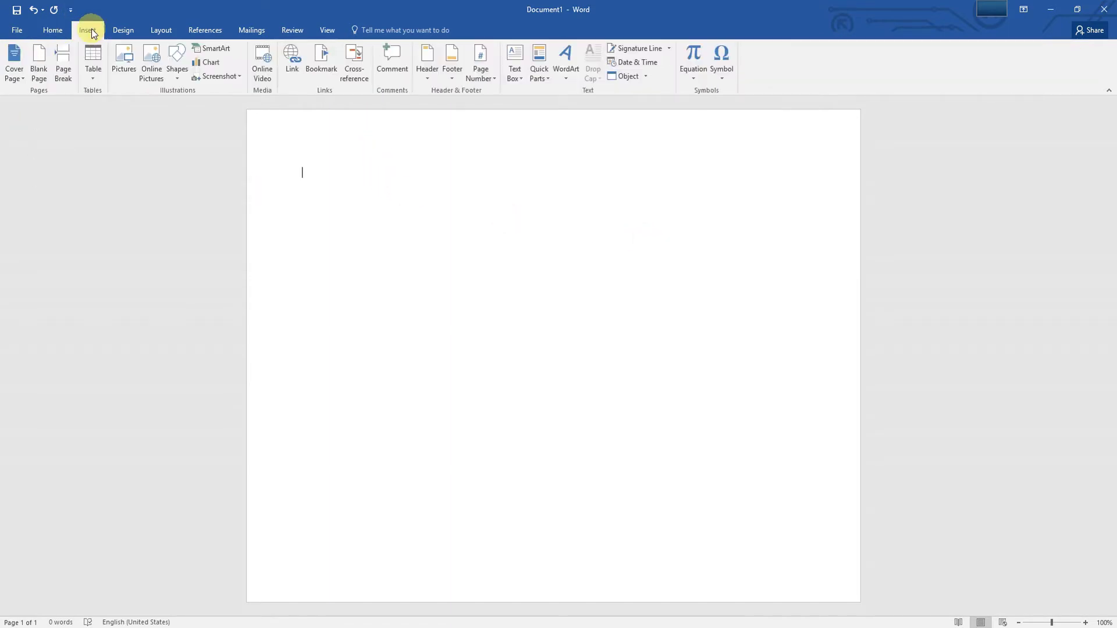
pyautogui.click(563, 74)
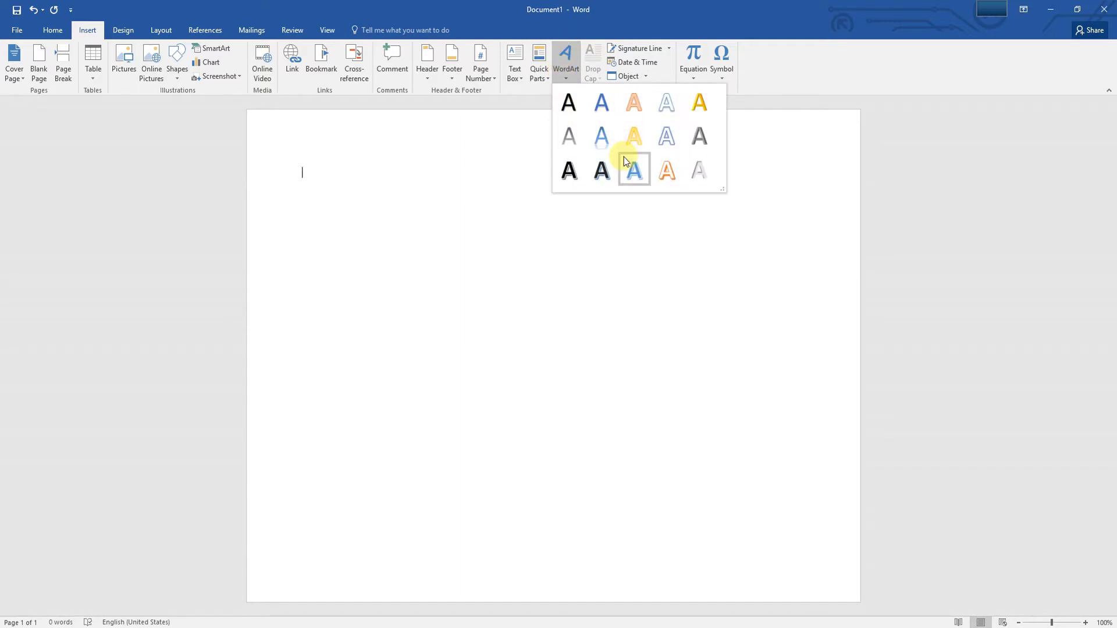
pyautogui.click(667, 170)
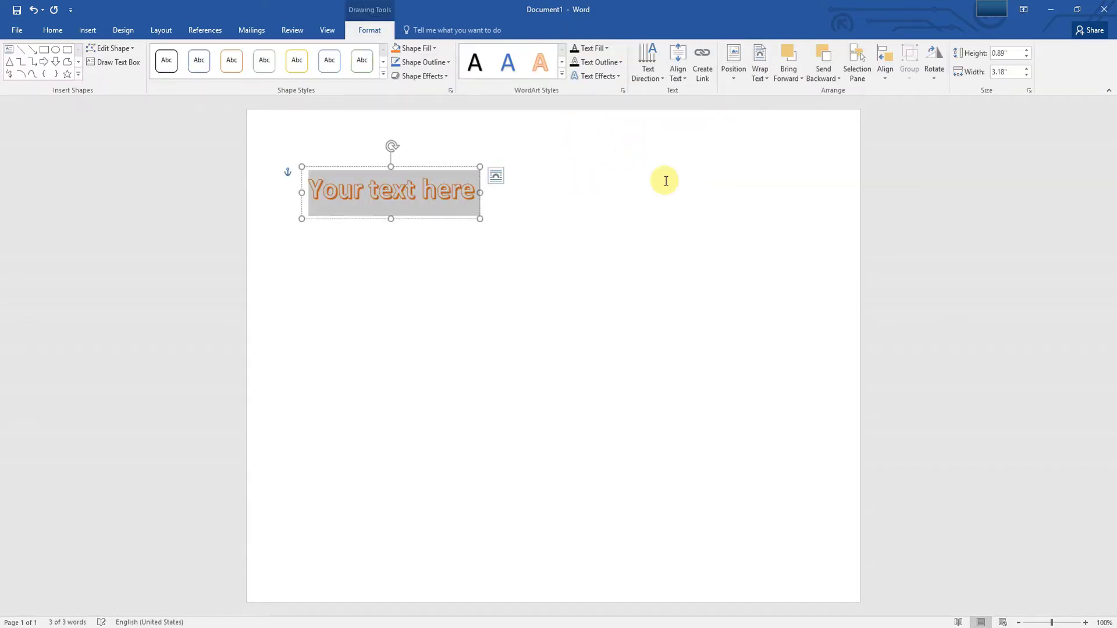
pyautogui.moveTo(433, 168); pyautogui.dragTo(593, 251)
# Step: Replace the placeholder with 'MrRobot', set it to 125 pt, and centre the WordArt
pyautogui.tripleClick(575, 276)
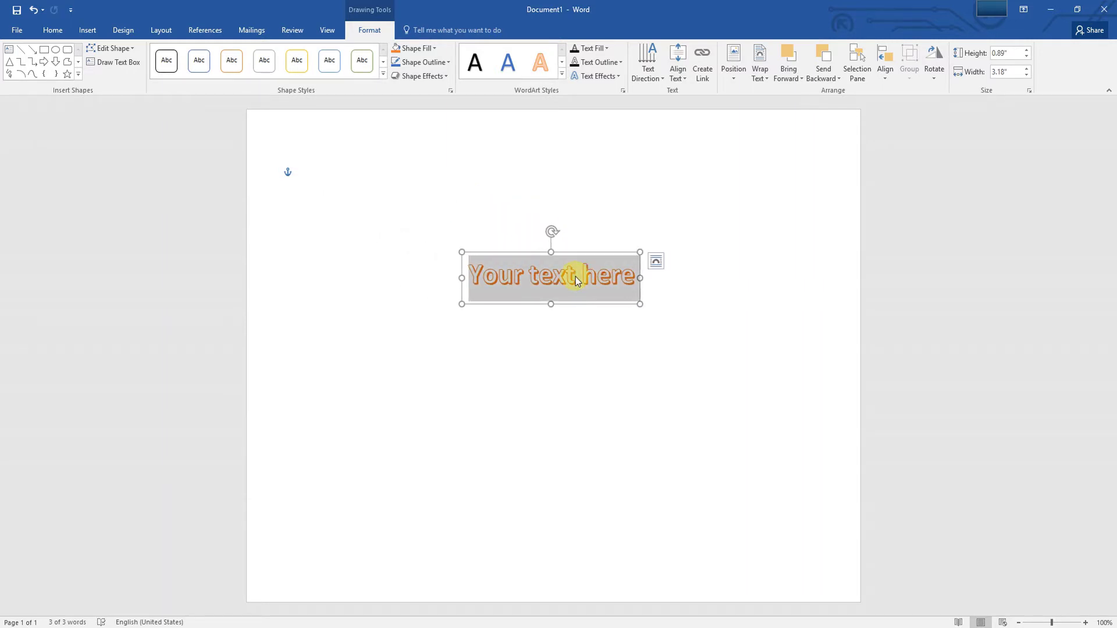
pyautogui.write('Mr')
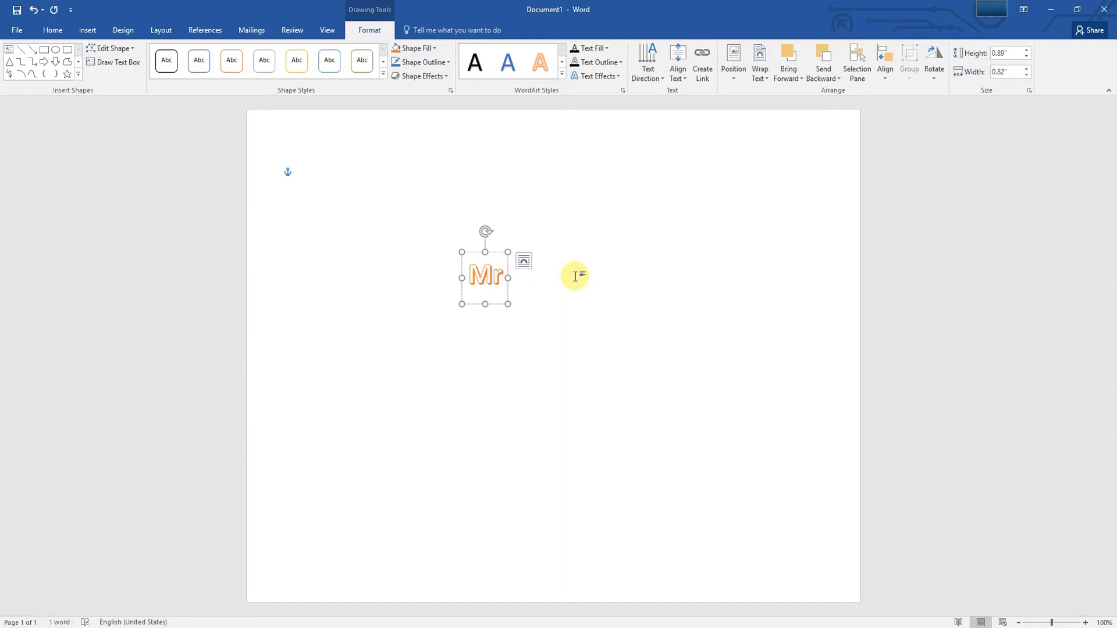
pyautogui.write('Robot')
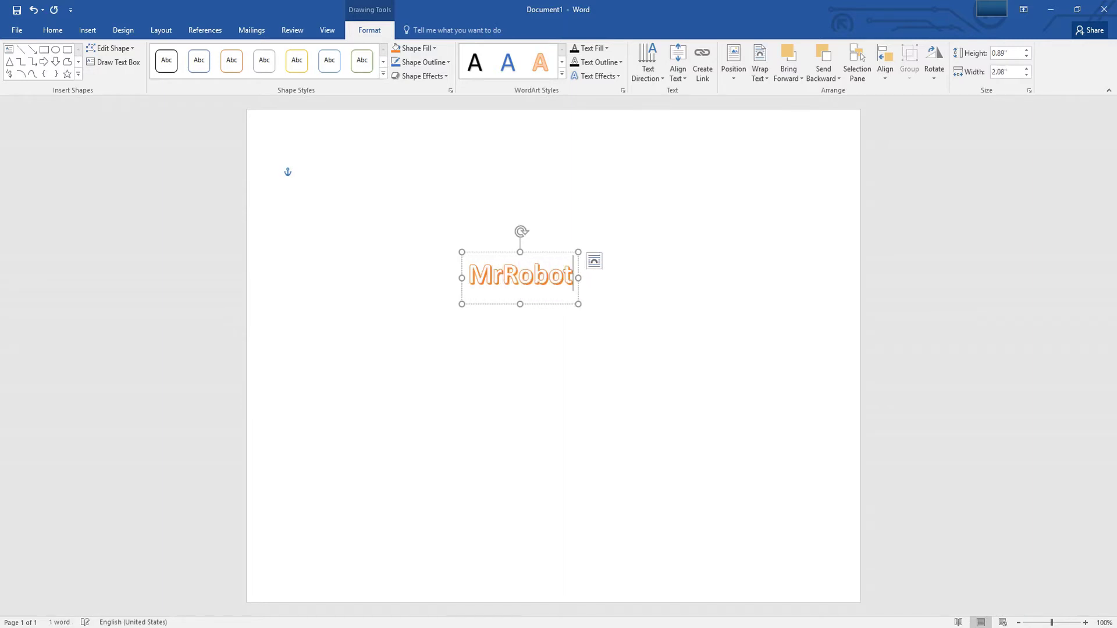
pyautogui.doubleClick(518, 264)
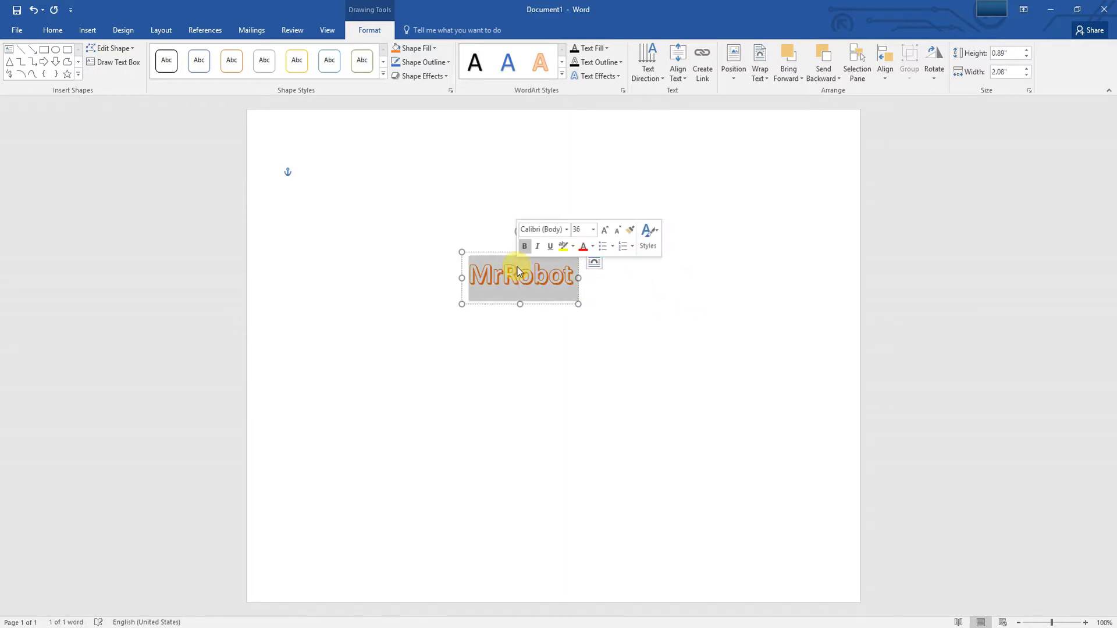
pyautogui.click(577, 230)
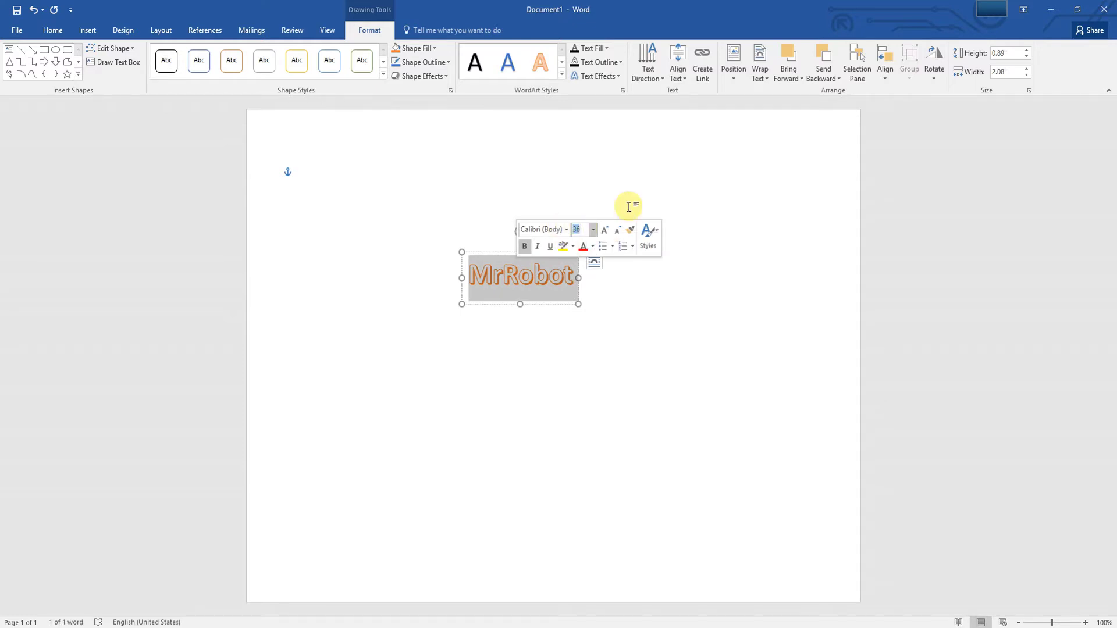
pyautogui.write('125')
pyautogui.press('Return')
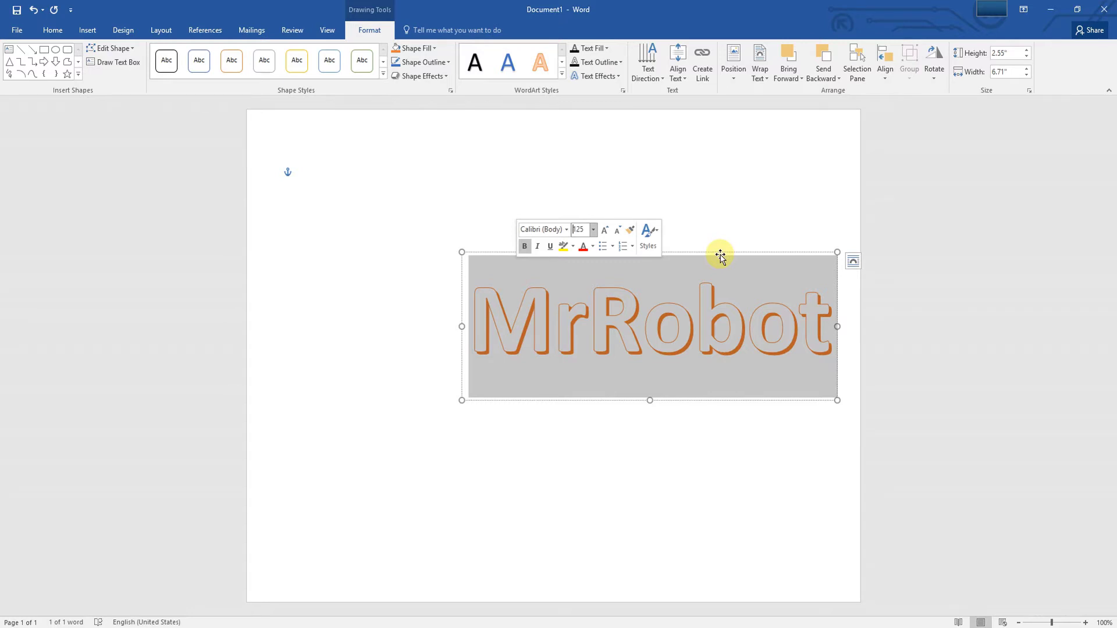
pyautogui.moveTo(720, 256); pyautogui.dragTo(603, 292)
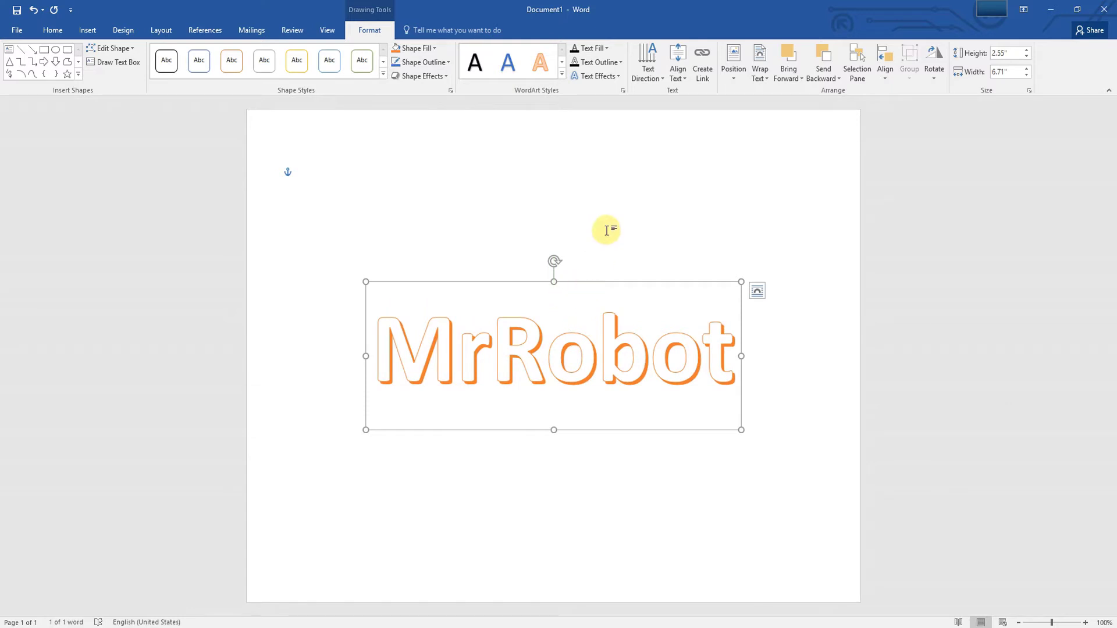
# Step: Apply the Arch (Follow Path) transform text effect to the MrRobot WordArt
pyautogui.click(605, 81)
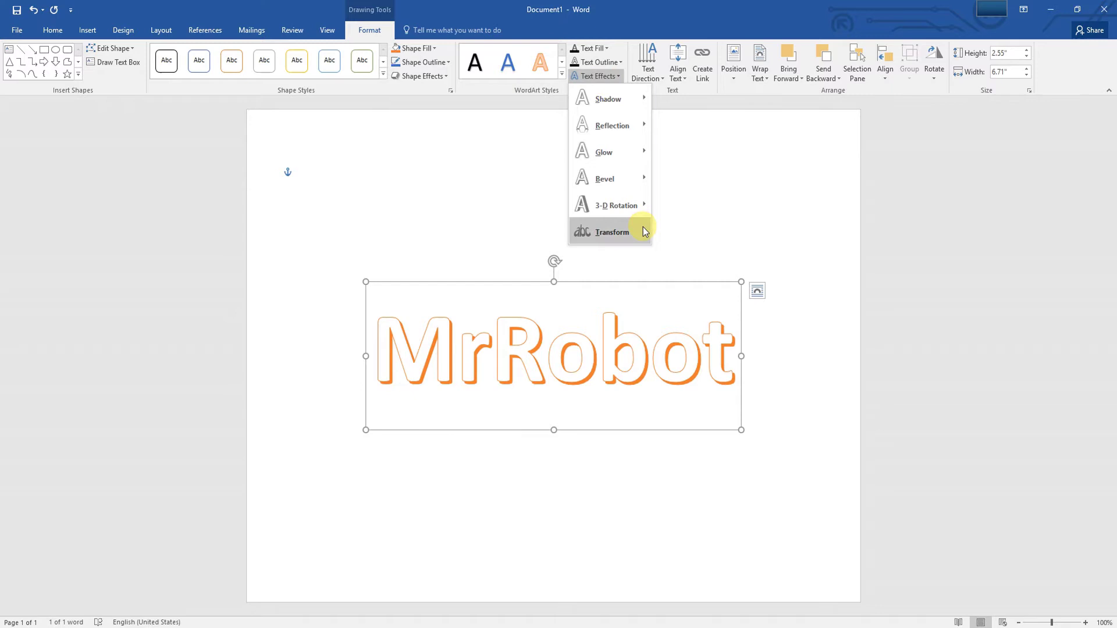
pyautogui.moveTo(644, 231)
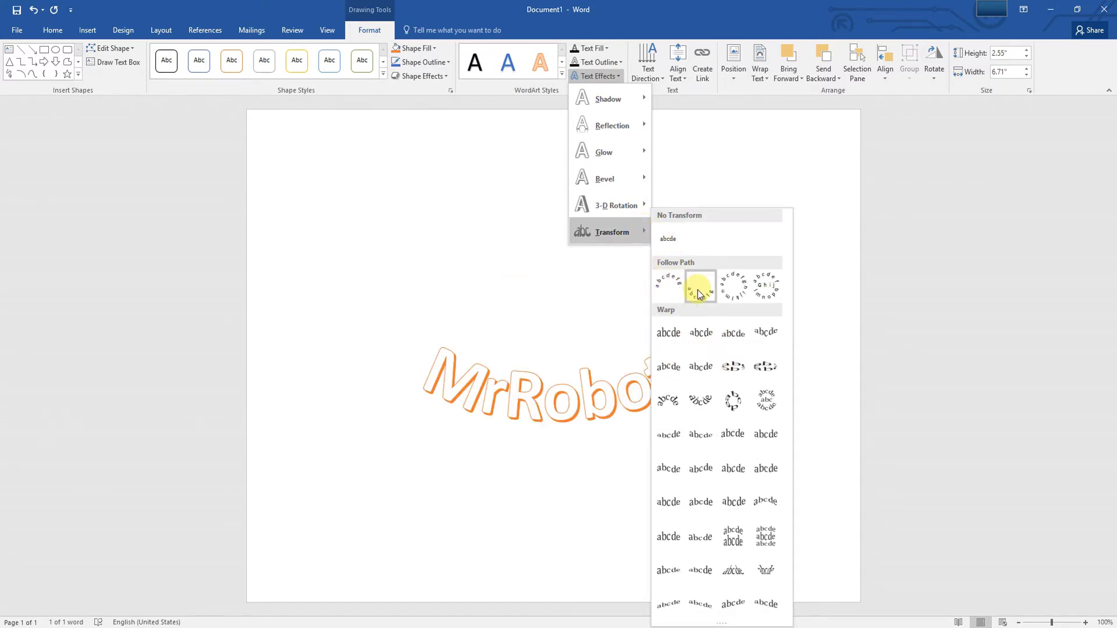
pyautogui.click(669, 284)
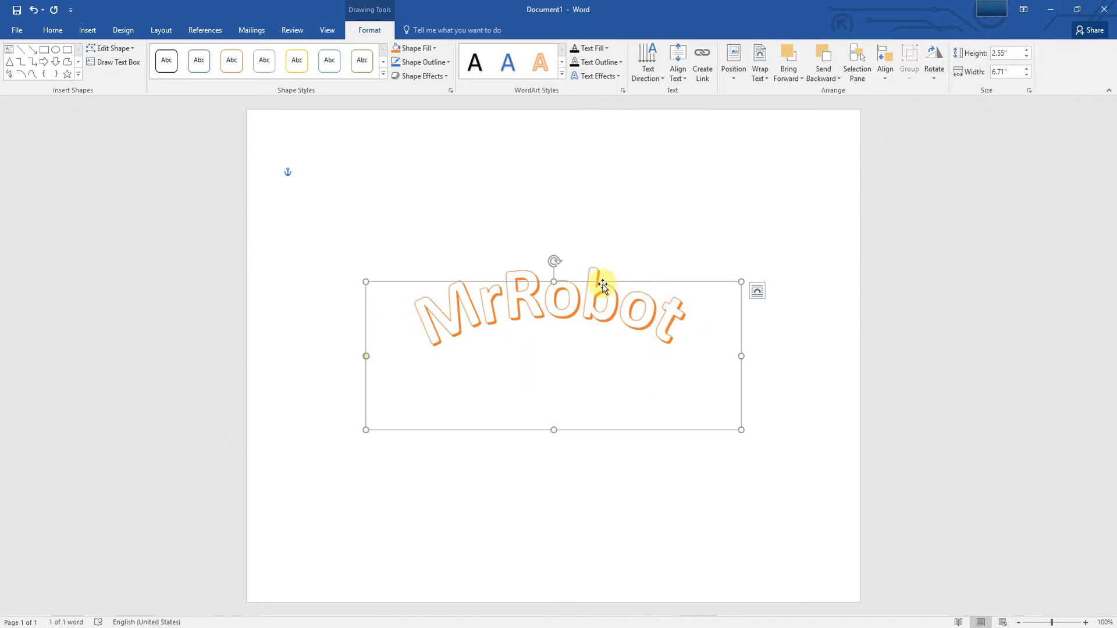
# Step: Move MrRobot up, resize its box to 2.85 by 5.87 inches, and deepen the arch
pyautogui.moveTo(613, 281); pyautogui.dragTo(612, 249)
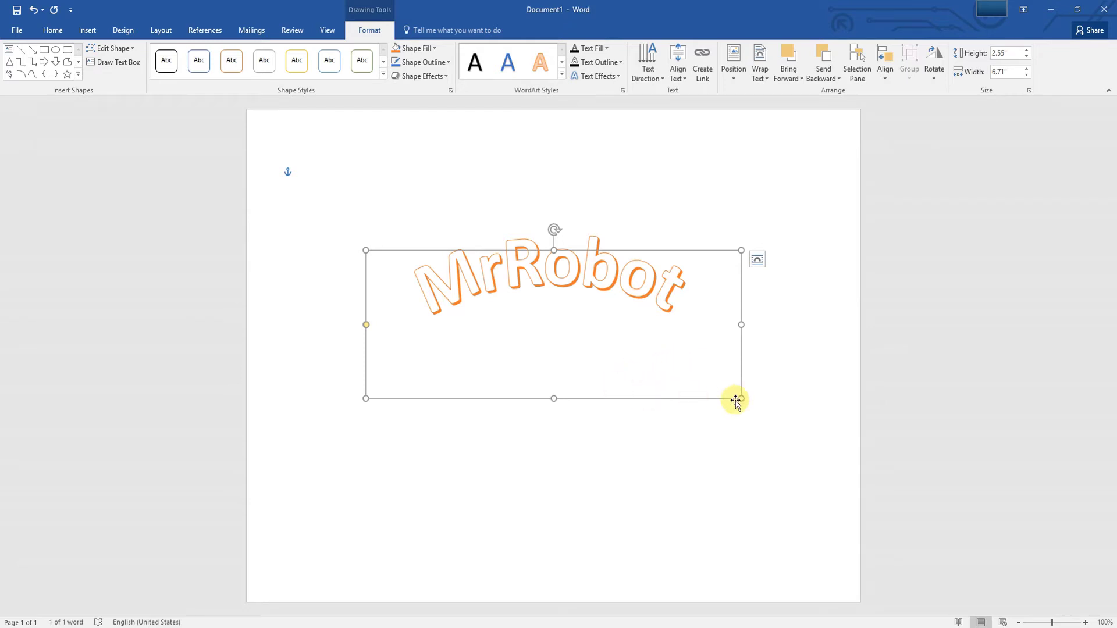
pyautogui.moveTo(741, 401); pyautogui.dragTo(718, 407)
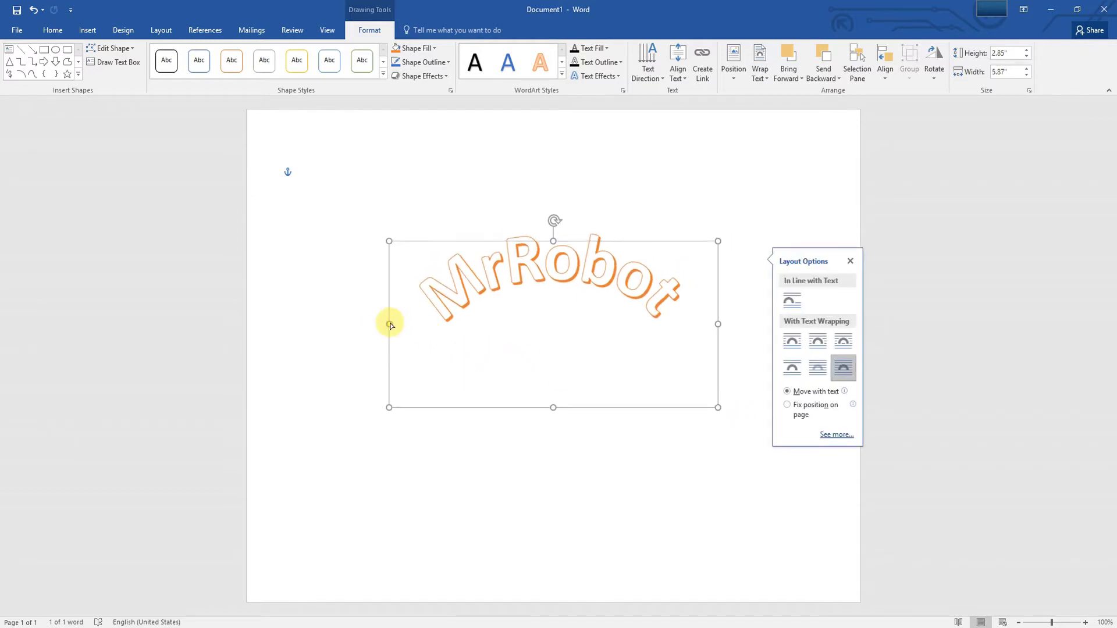
pyautogui.moveTo(389, 325)
pyautogui.mouseDown()
pyautogui.moveTo(406, 302)
pyautogui.moveTo(391, 295)
pyautogui.moveTo(394, 324)
pyautogui.mouseUp()
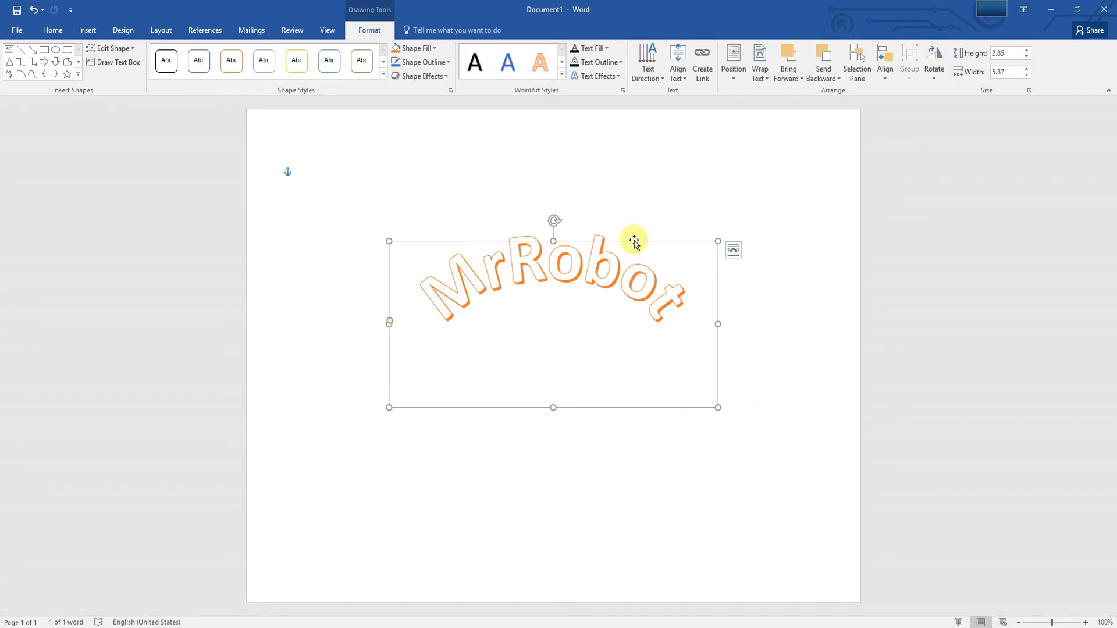
# Step: Delete the MrRobot WordArt and draw a 2.35-inch oval circle on the page
pyautogui.press('Delete')
pyautogui.click(88, 29)
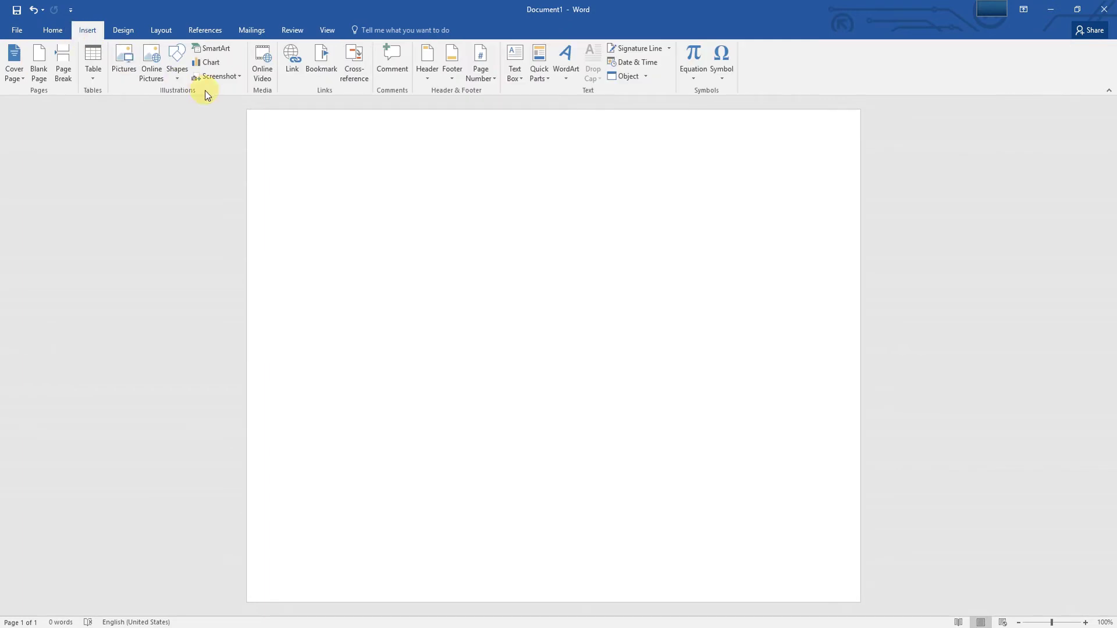
pyautogui.click(177, 61)
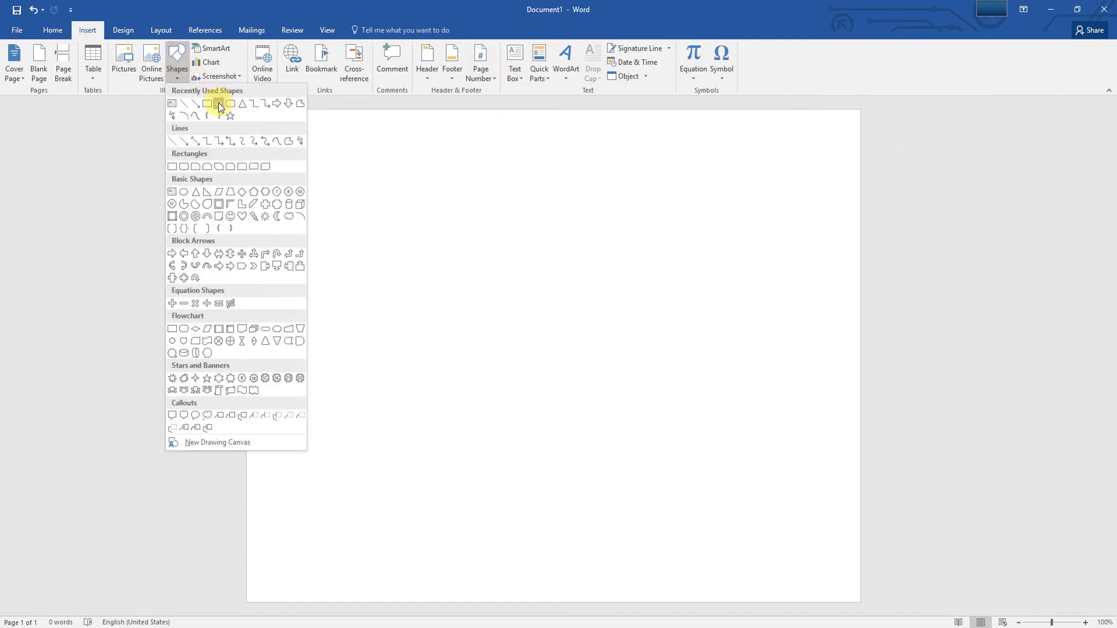
pyautogui.click(219, 105)
pyautogui.moveTo(515, 287); pyautogui.dragTo(576, 351)
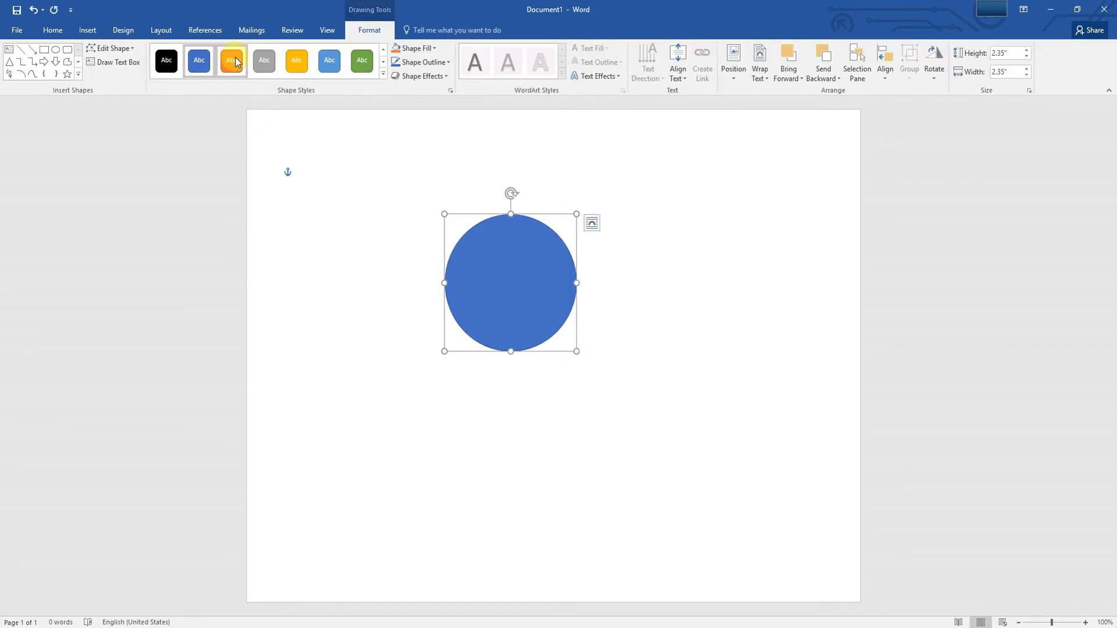
# Step: Give the circle the orange shape style and move it near the page centre
pyautogui.click(232, 61)
pyautogui.moveTo(529, 214); pyautogui.dragTo(566, 298)
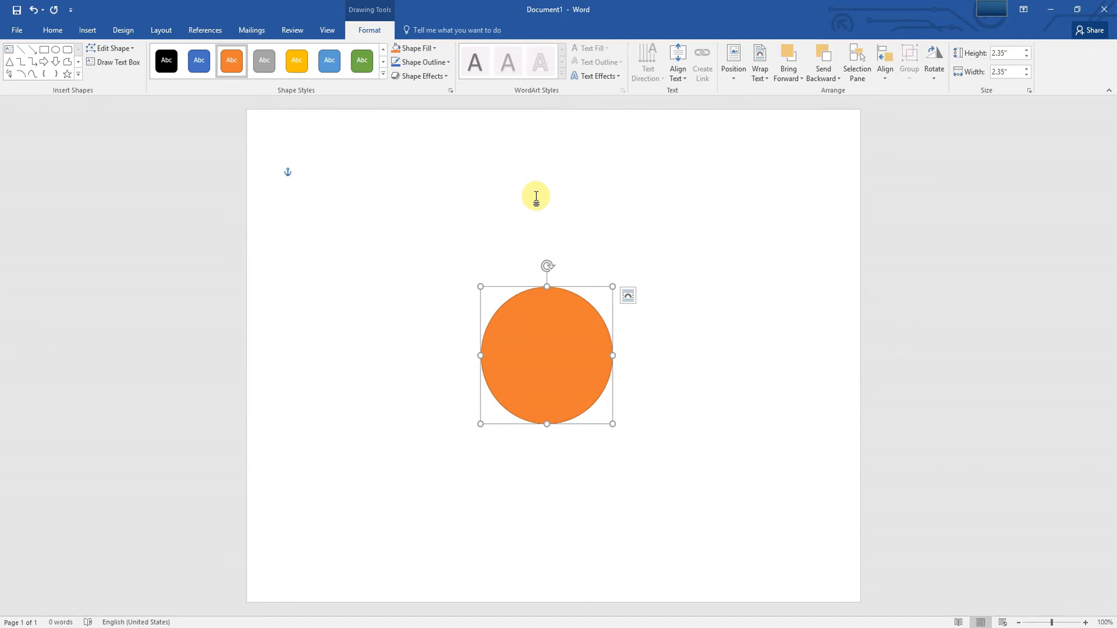
pyautogui.click(533, 194)
# Step: Insert a dark shadowed WordArt and type 'This is a circle with orange color'
pyautogui.click(88, 35)
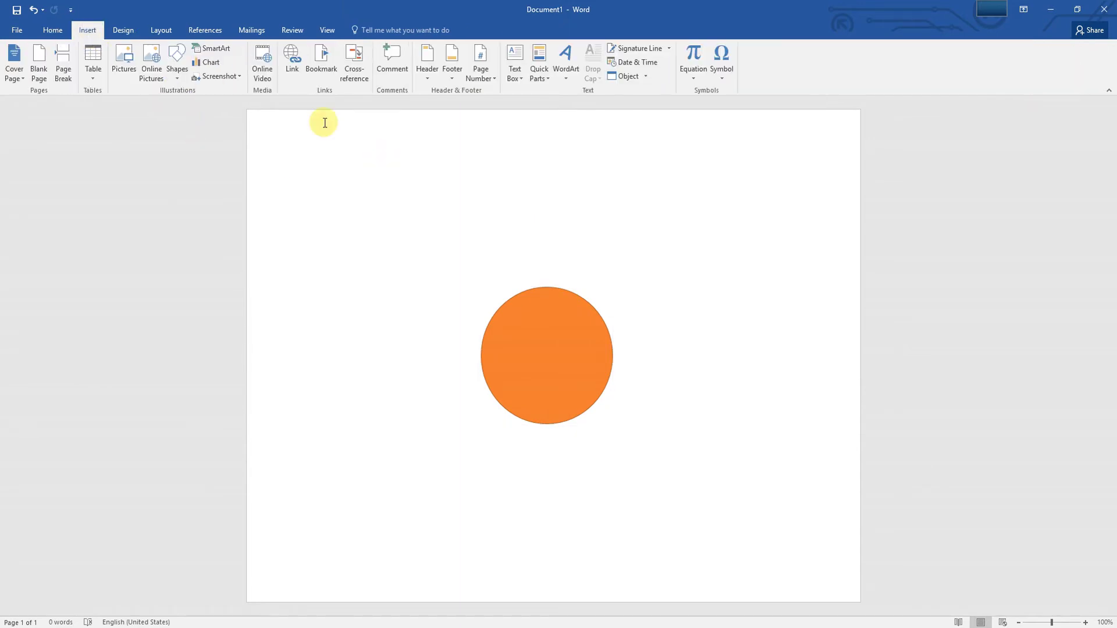
pyautogui.click(567, 64)
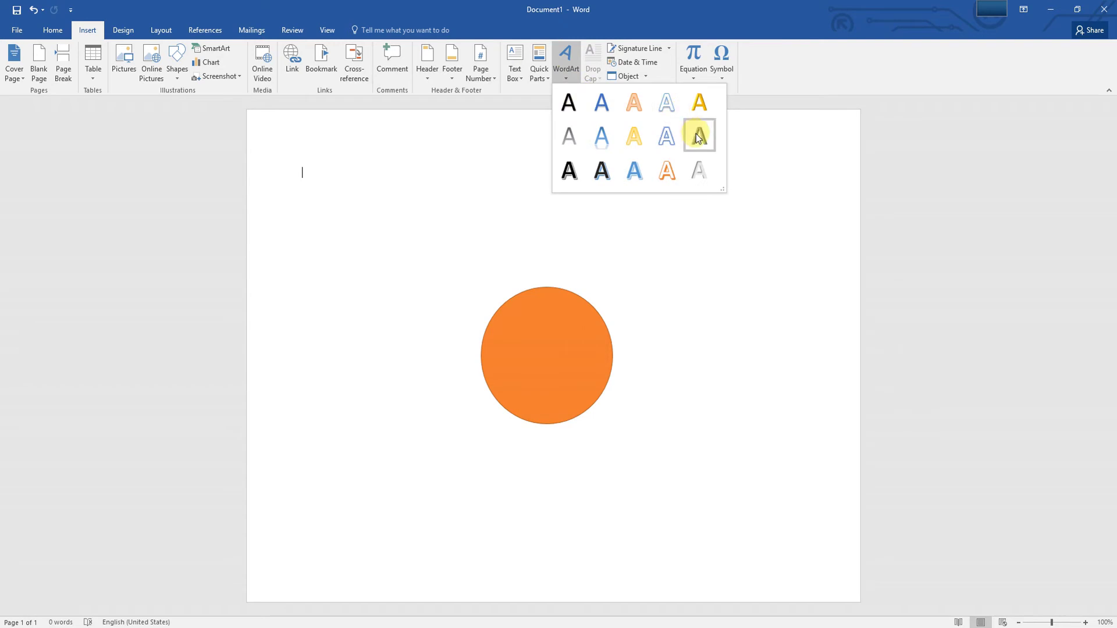
pyautogui.click(602, 170)
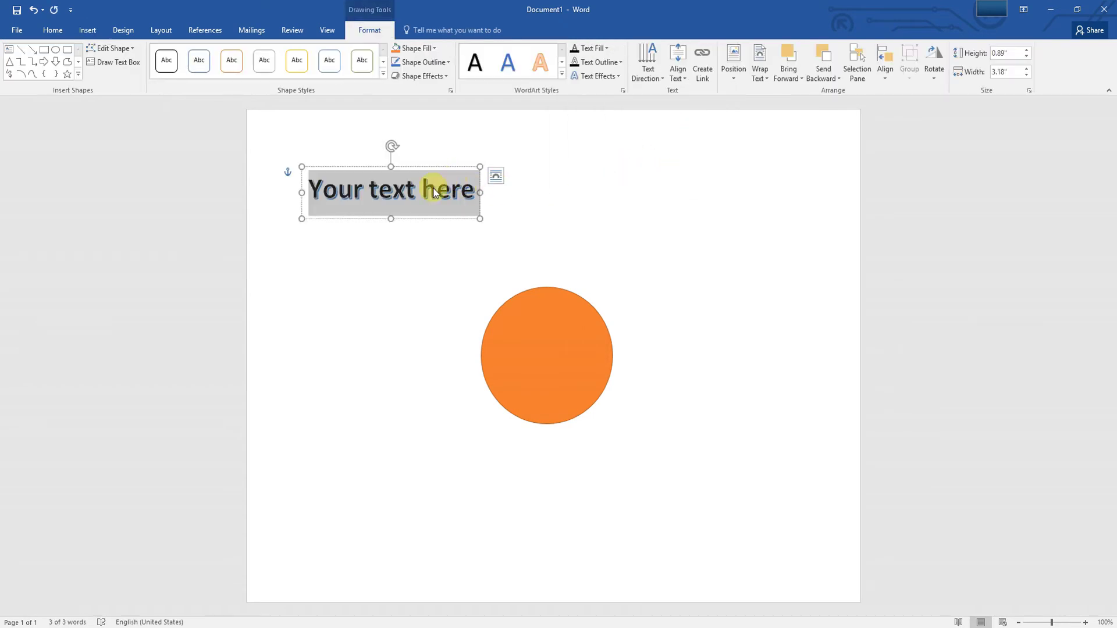
pyautogui.tripleClick(433, 192)
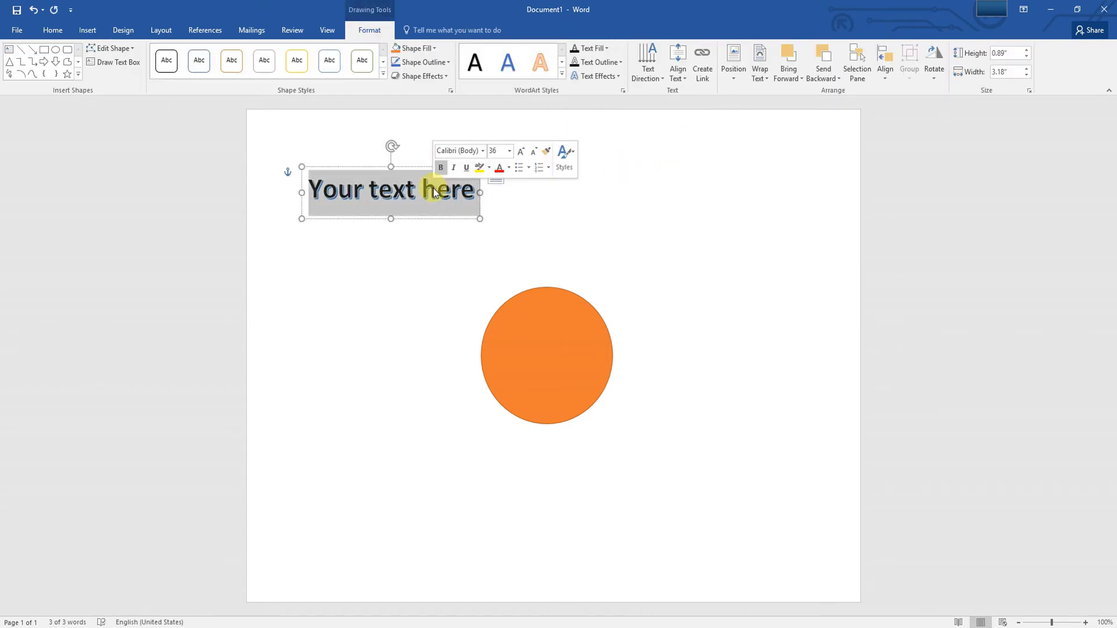
pyautogui.write('This')
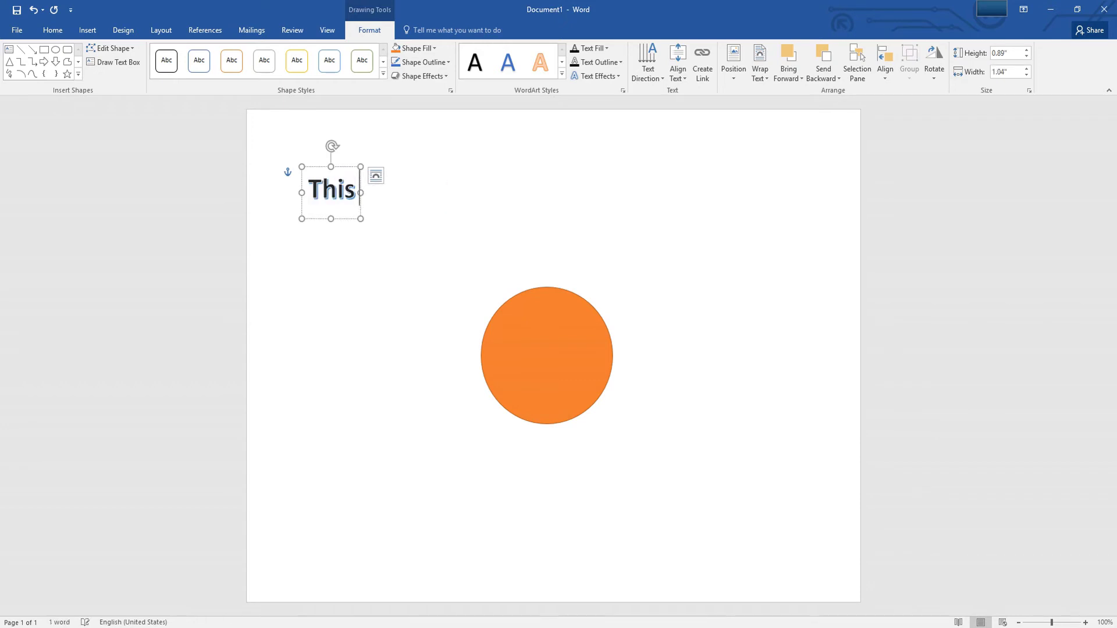
pyautogui.write(' is')
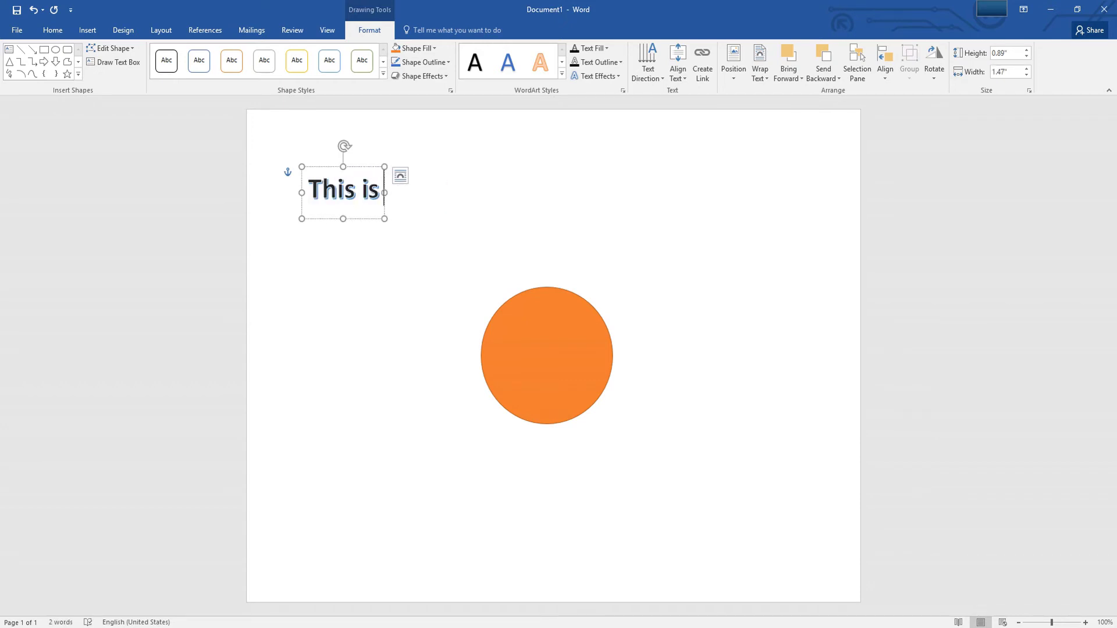
pyautogui.write(' a')
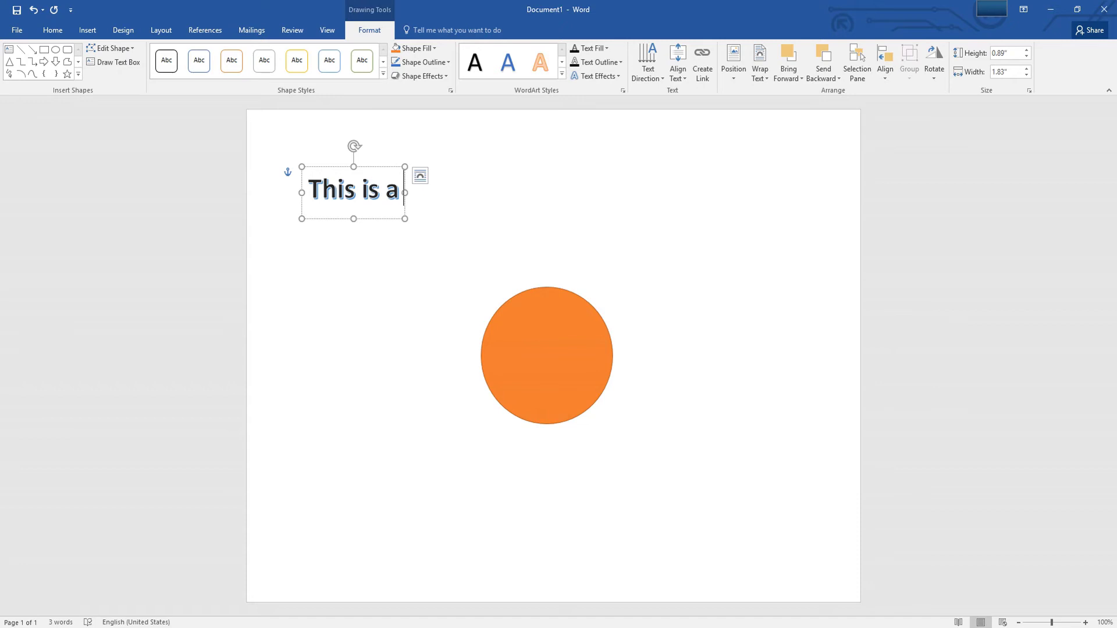
pyautogui.write(' circle')
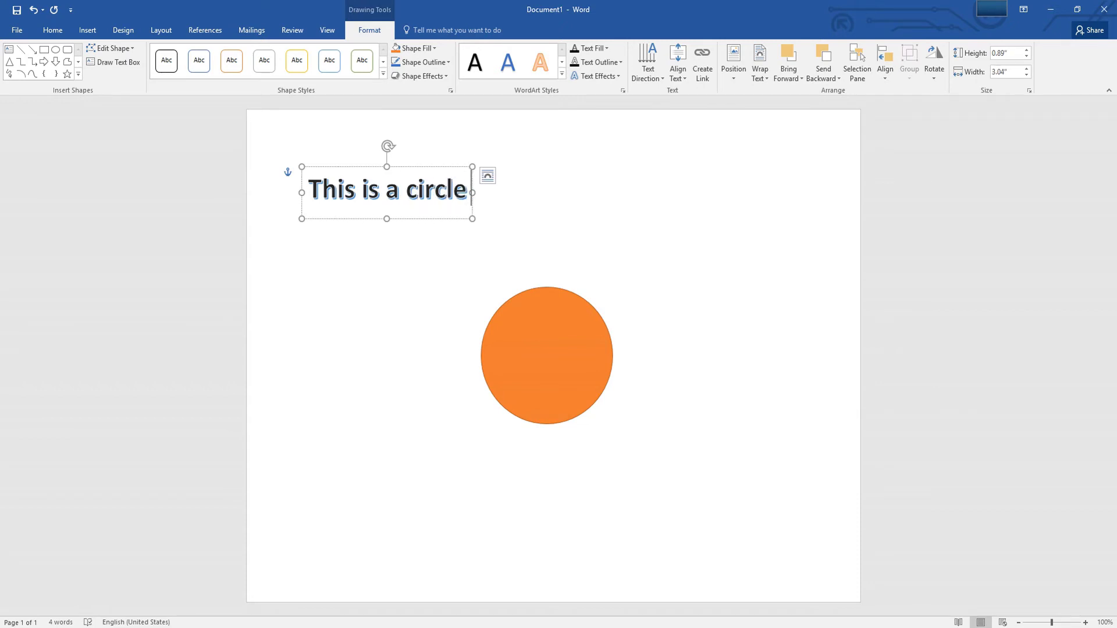
pyautogui.write(' with')
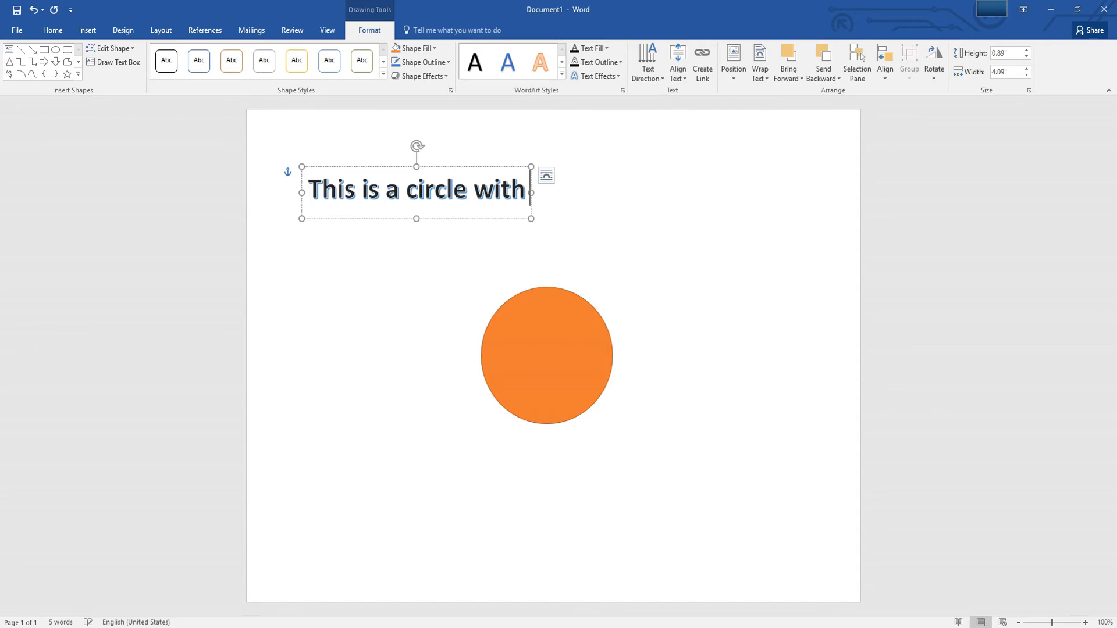
pyautogui.write(' ora')
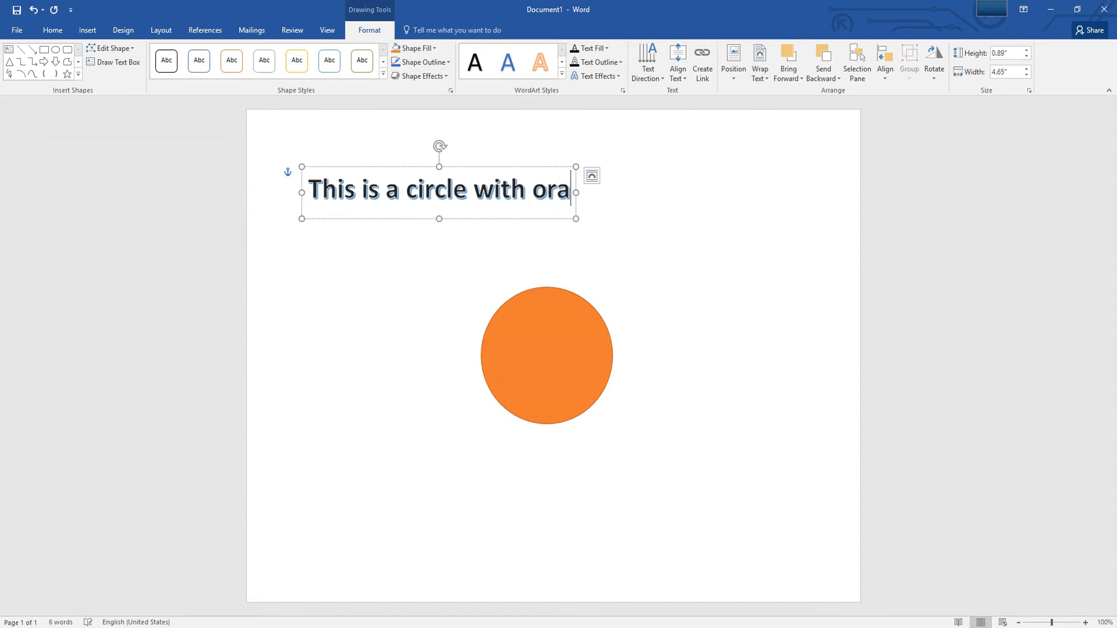
pyautogui.write('nge color')
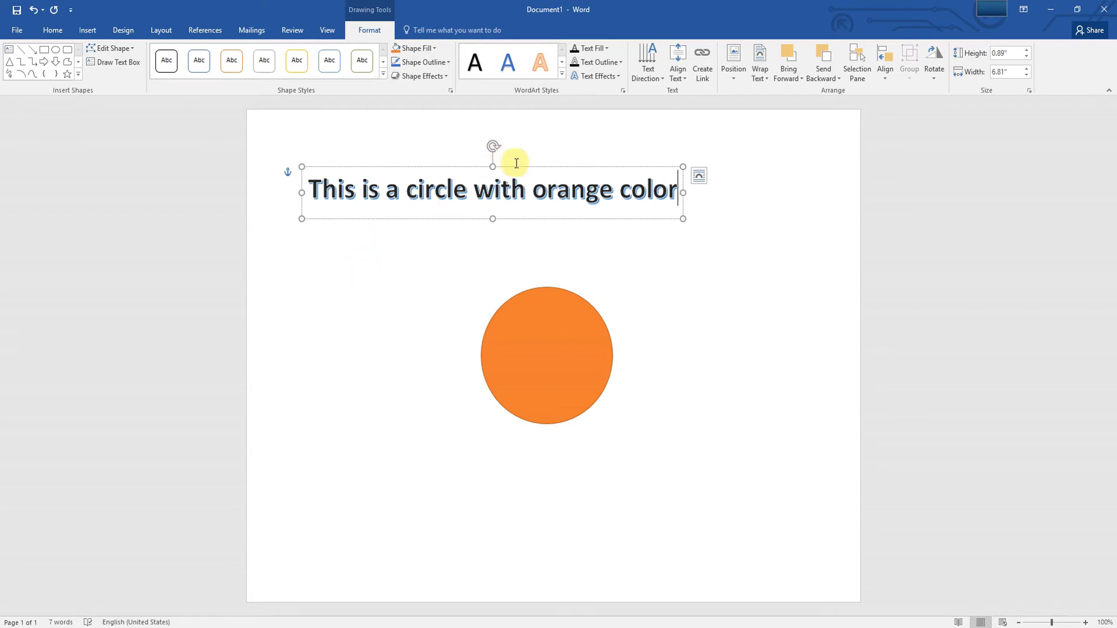
# Step: Move the sentence WordArt near the circle and apply the Circle follow-path transform
pyautogui.moveTo(566, 168); pyautogui.dragTo(620, 219)
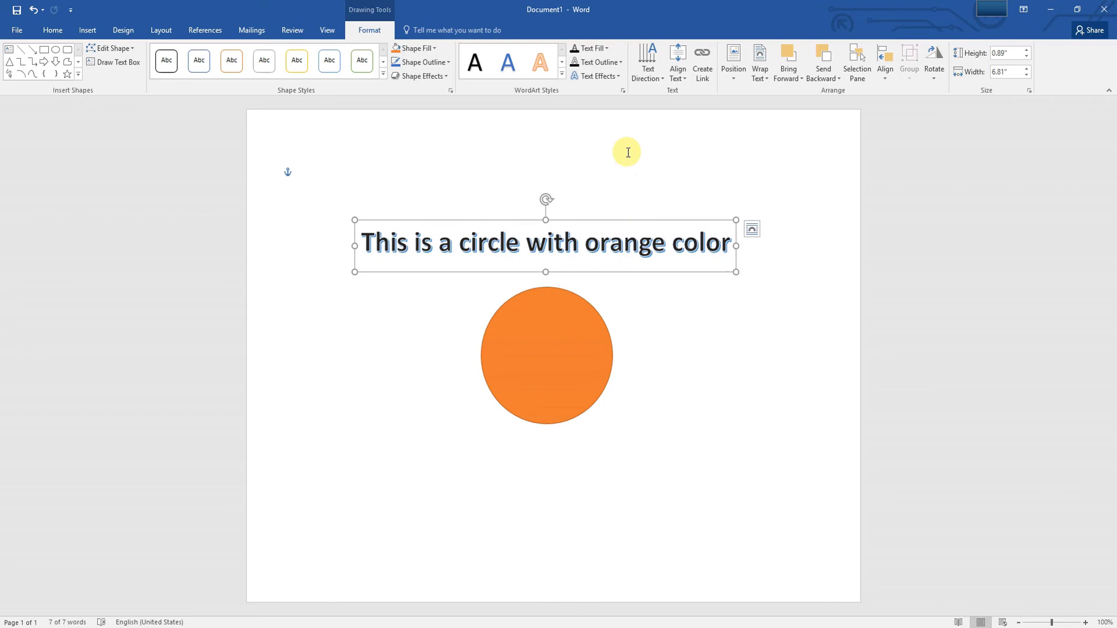
pyautogui.click(600, 83)
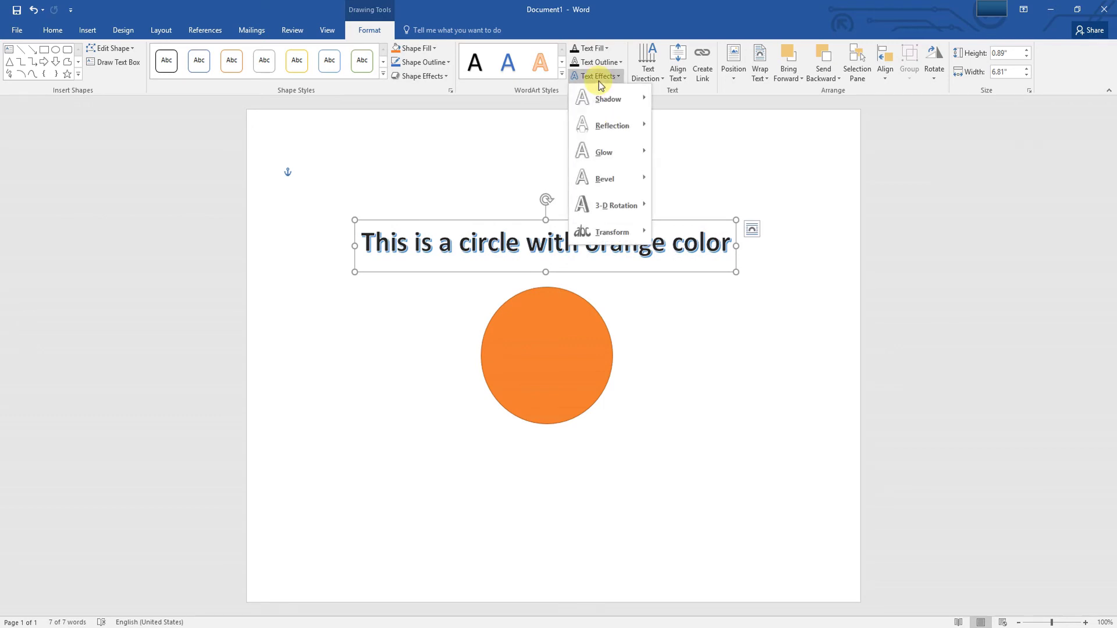
pyautogui.moveTo(630, 230)
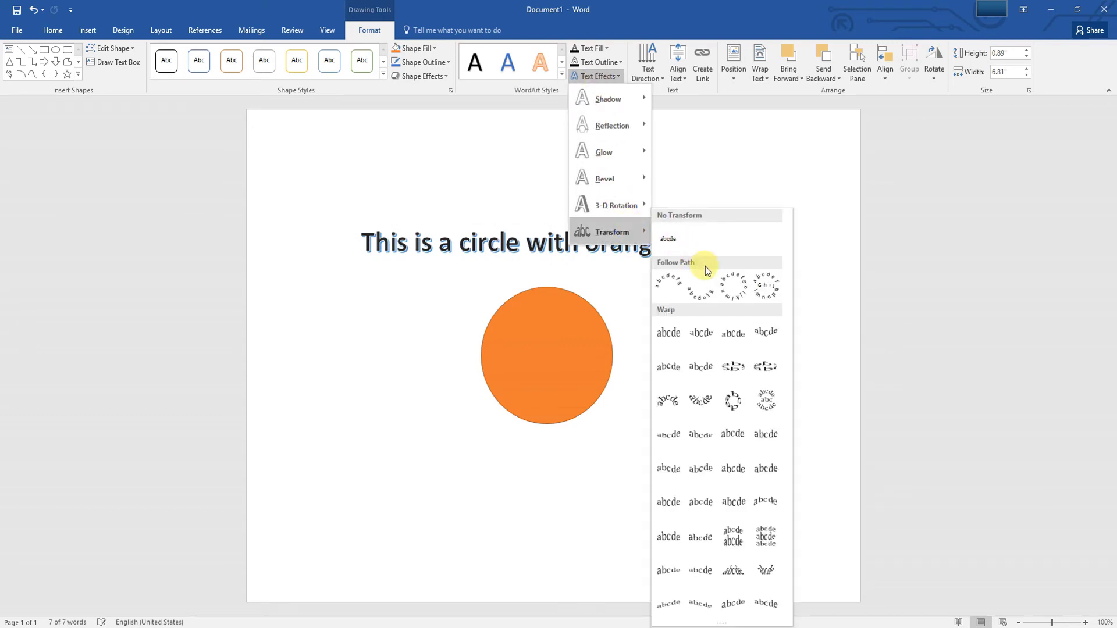
pyautogui.click(731, 284)
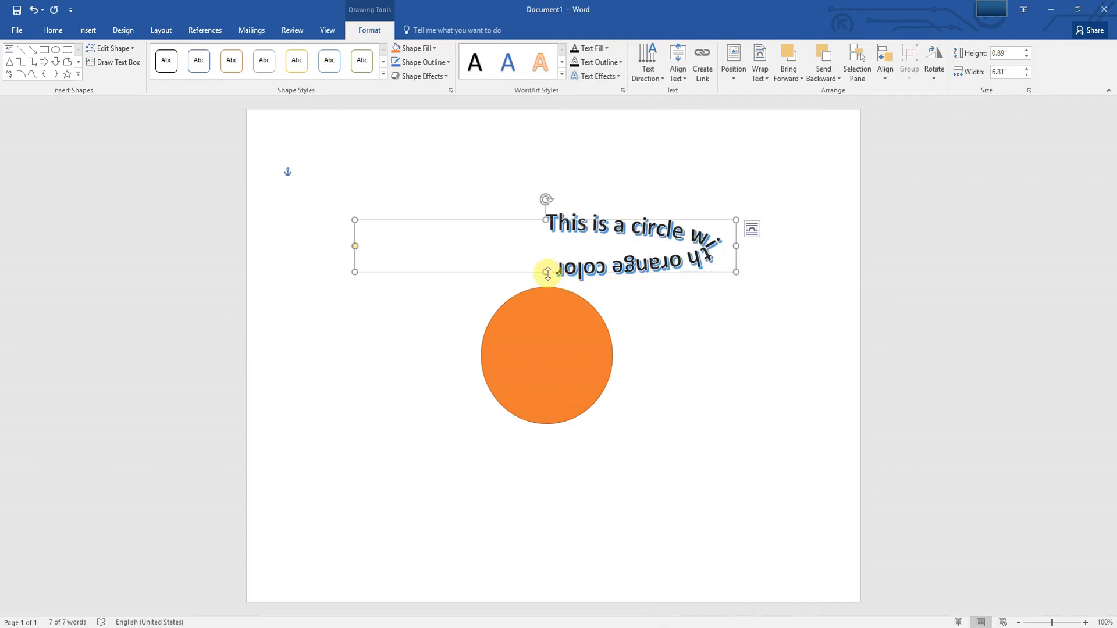
# Step: Enlarge the WordArt, rotate it a quarter turn counter-clockwise, and place the arc above the circle
pyautogui.moveTo(546, 272); pyautogui.dragTo(546, 468)
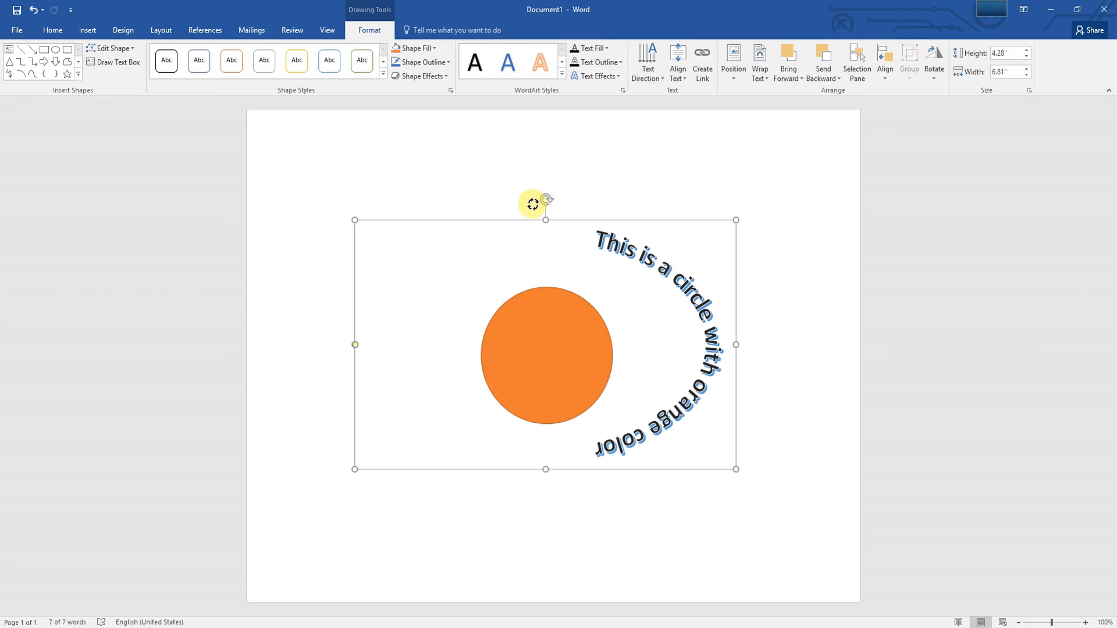
pyautogui.moveTo(523, 208); pyautogui.dragTo(451, 341)
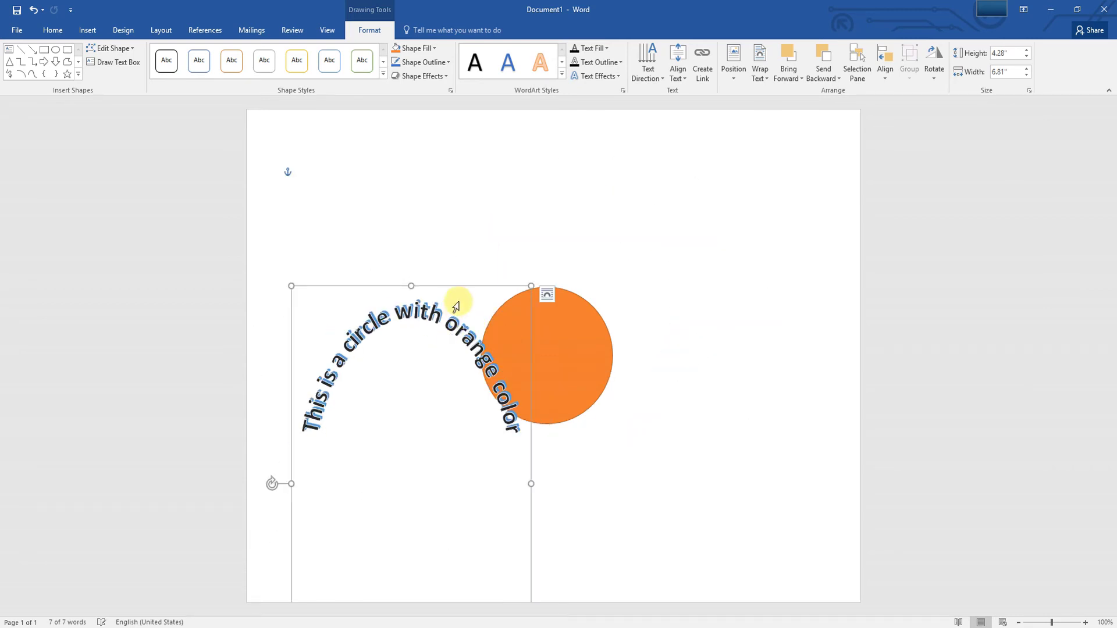
pyautogui.moveTo(468, 287); pyautogui.dragTo(601, 218)
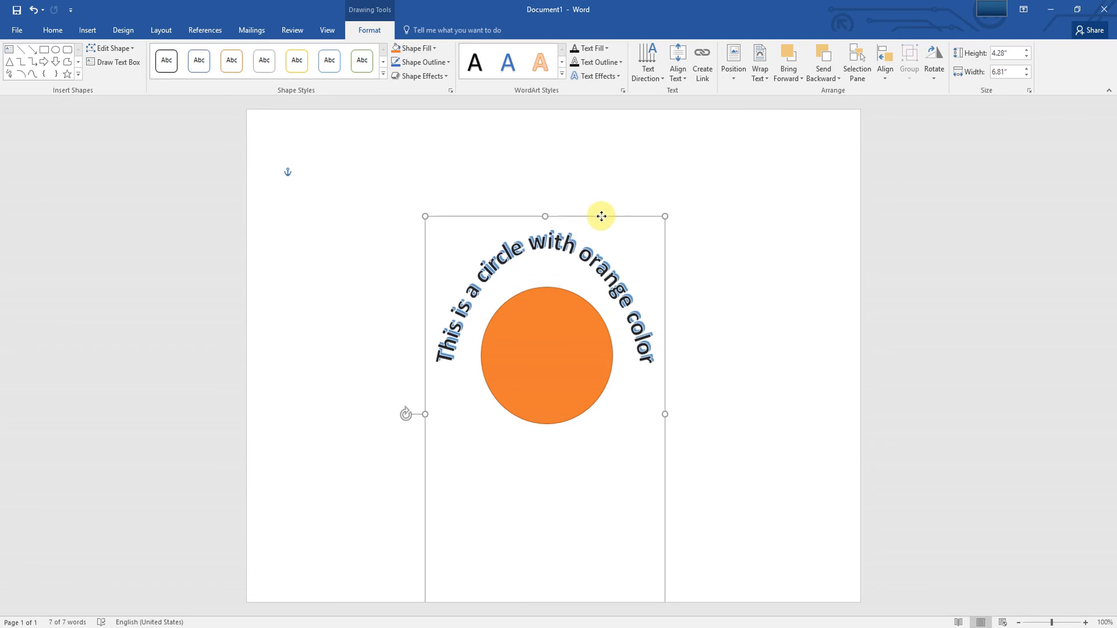
pyautogui.moveTo(675, 414); pyautogui.dragTo(722, 424)
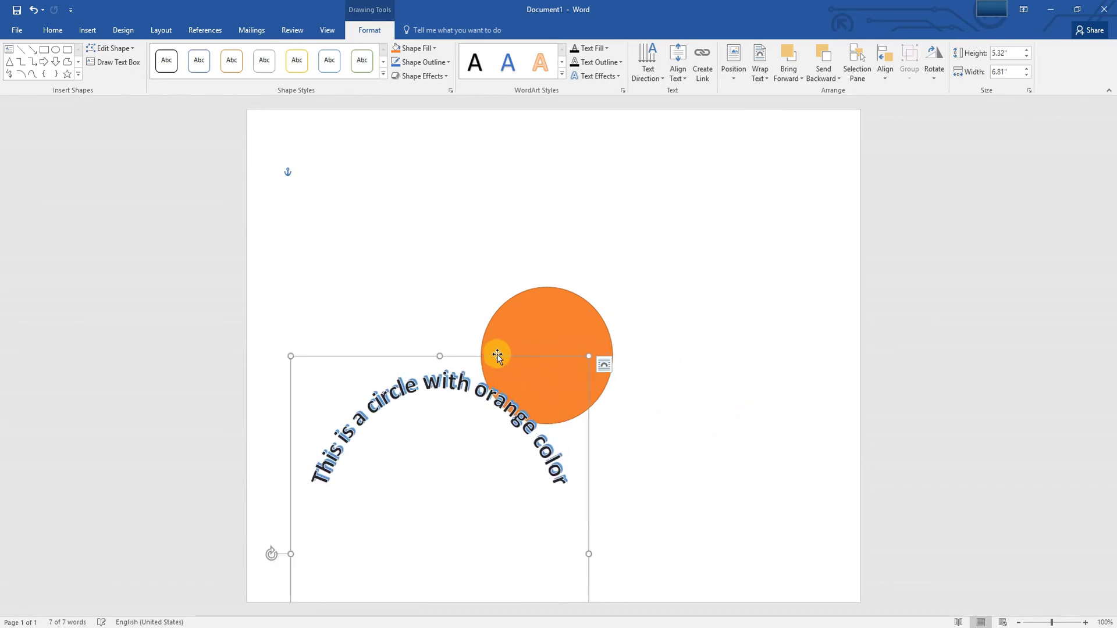
pyautogui.moveTo(506, 339); pyautogui.dragTo(594, 140)
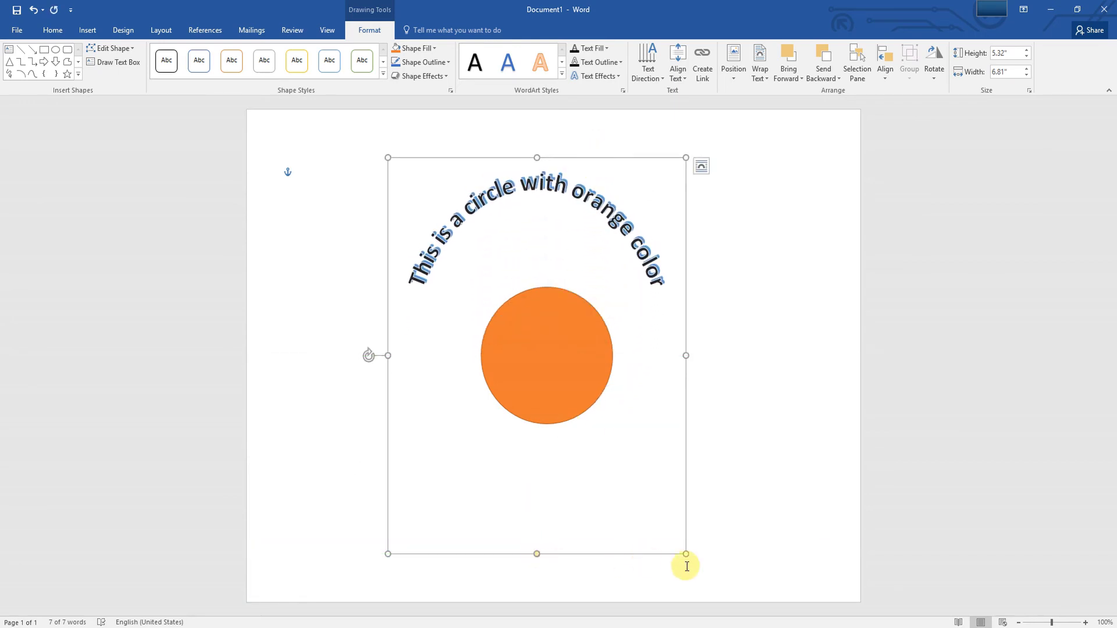
pyautogui.moveTo(682, 553); pyautogui.dragTo(641, 494)
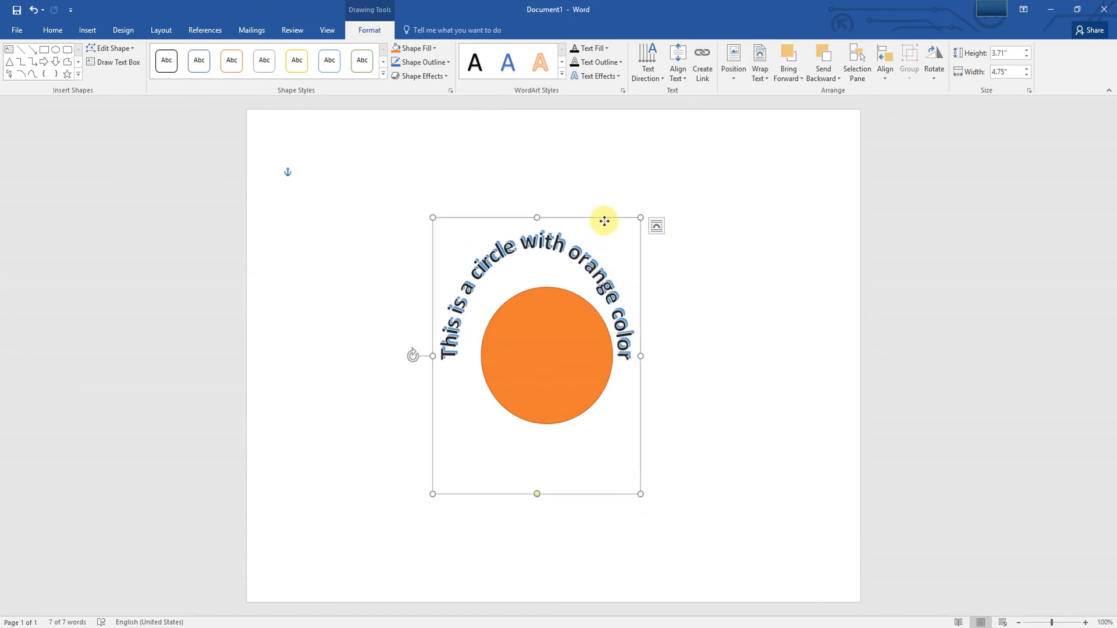
# Step: Fine-tune the WordArt's size and position so the arc centres on the circle
pyautogui.moveTo(604, 221); pyautogui.dragTo(615, 242)
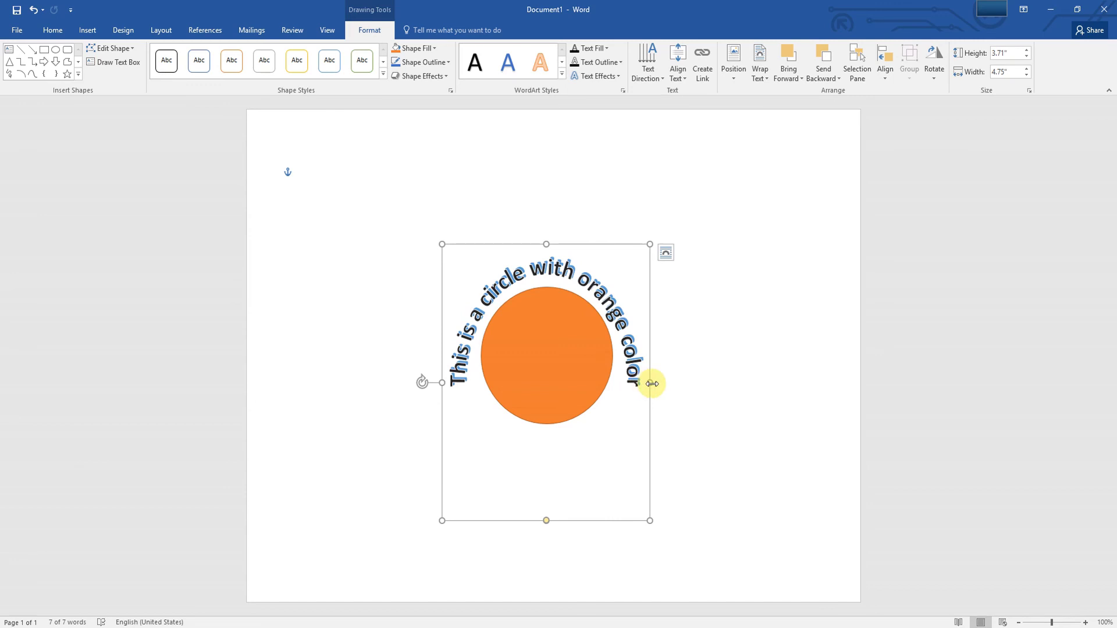
pyautogui.moveTo(652, 383); pyautogui.dragTo(670, 382)
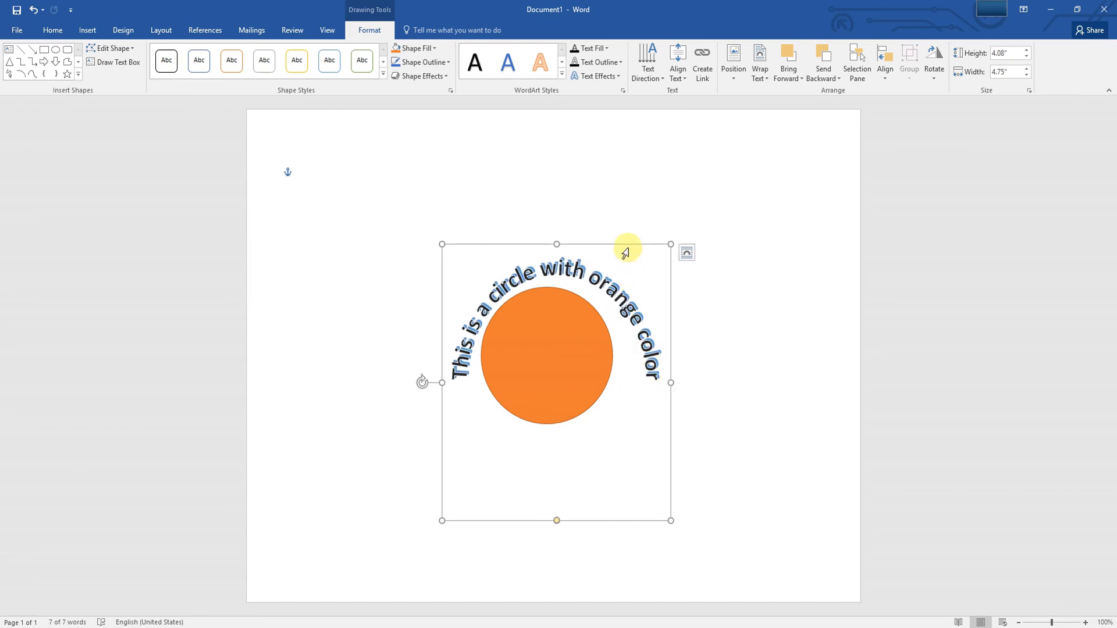
pyautogui.moveTo(628, 247)
pyautogui.mouseDown()
pyautogui.moveTo(591, 242)
pyautogui.moveTo(609, 248)
pyautogui.mouseUp()
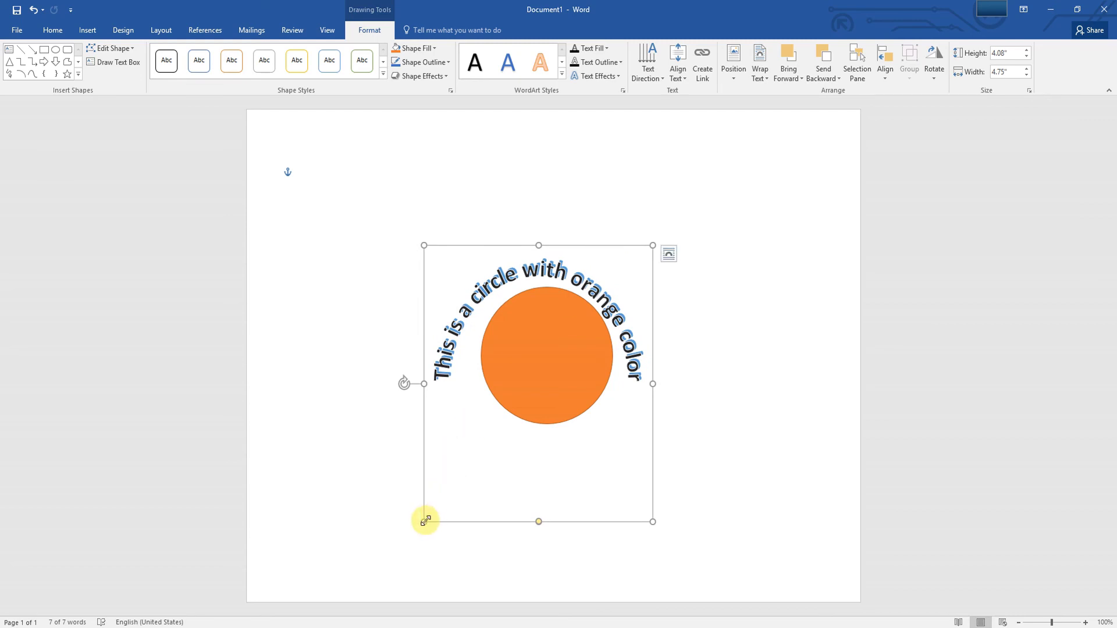
pyautogui.moveTo(434, 505); pyautogui.dragTo(447, 479)
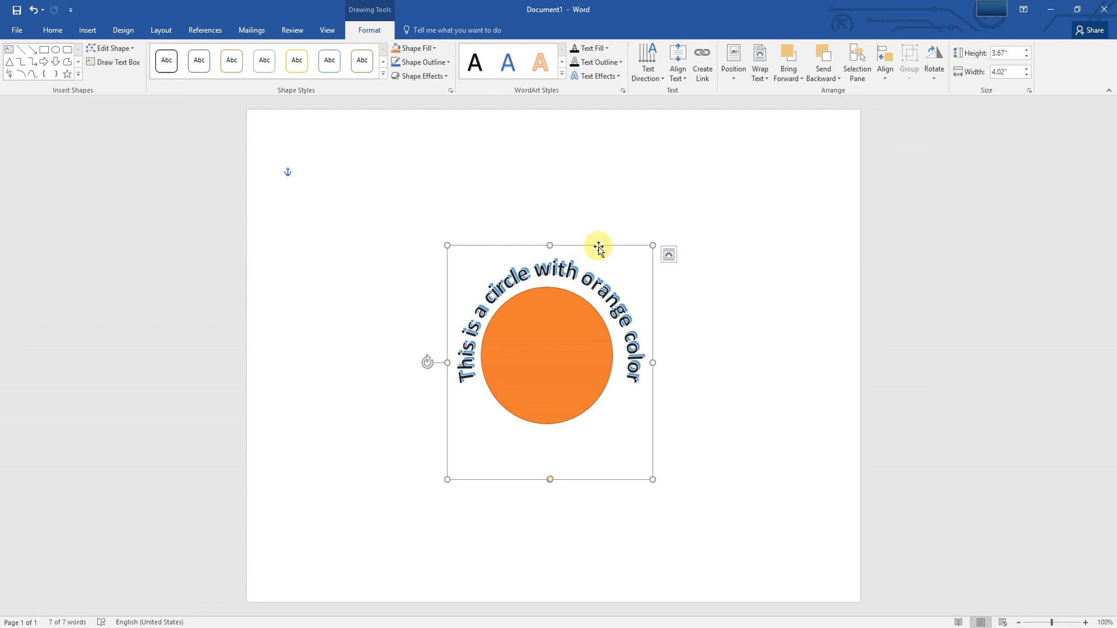
pyautogui.moveTo(595, 244)
pyautogui.mouseDown()
pyautogui.moveTo(583, 242)
pyautogui.moveTo(596, 242)
pyautogui.mouseUp()
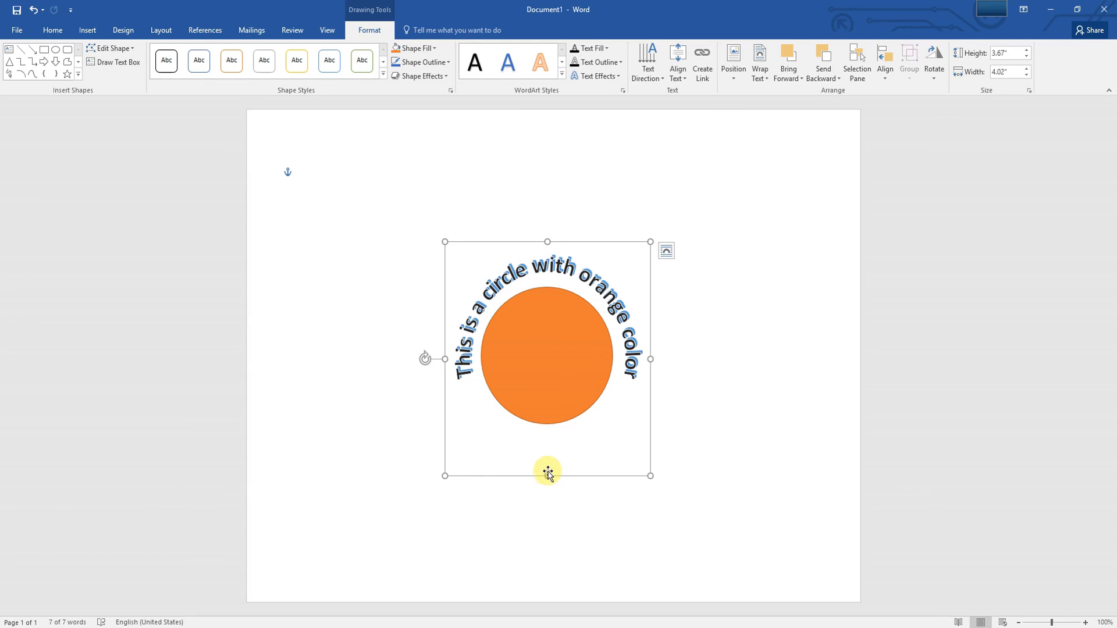
# Step: Shorten the text arc with the yellow adjustment handle, then deselect to check the result
pyautogui.moveTo(547, 476); pyautogui.dragTo(538, 472)
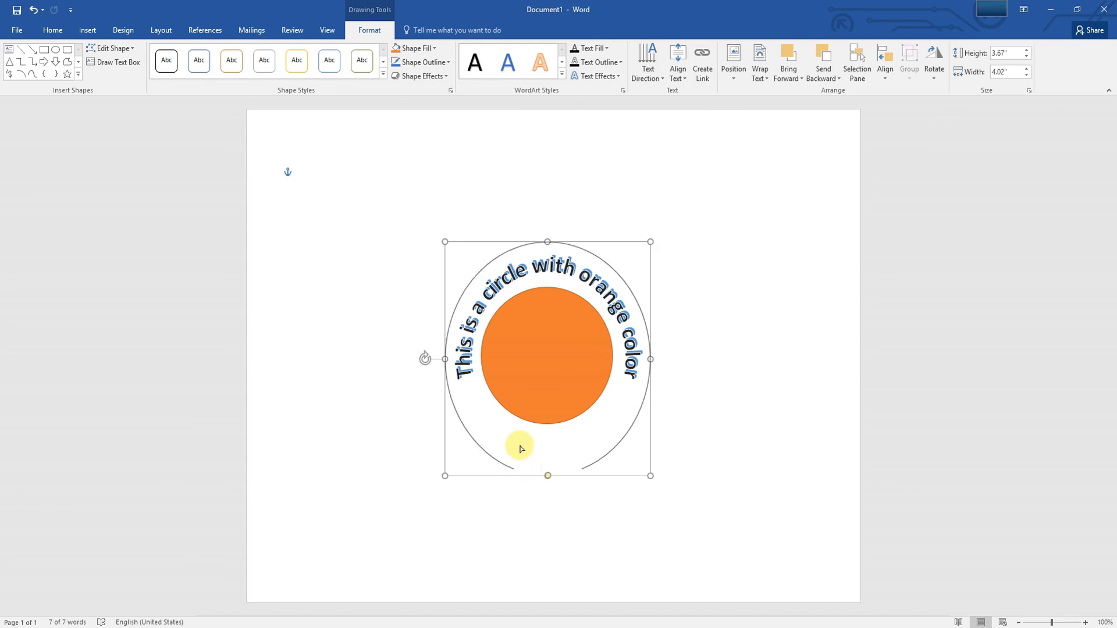
pyautogui.moveTo(520, 449); pyautogui.dragTo(504, 424)
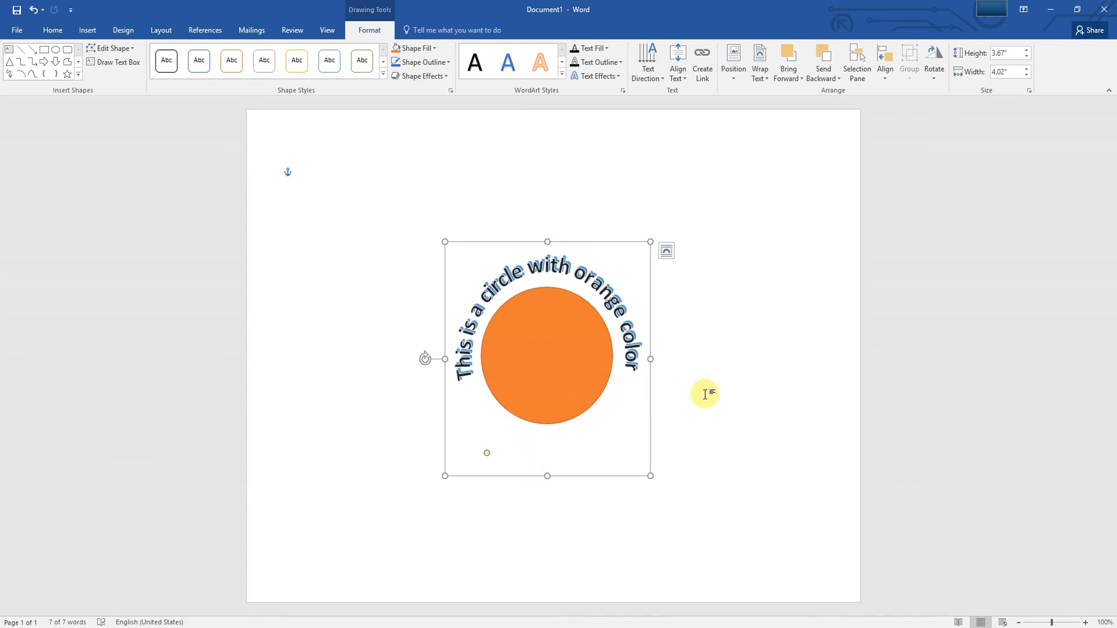
pyautogui.click(706, 401)
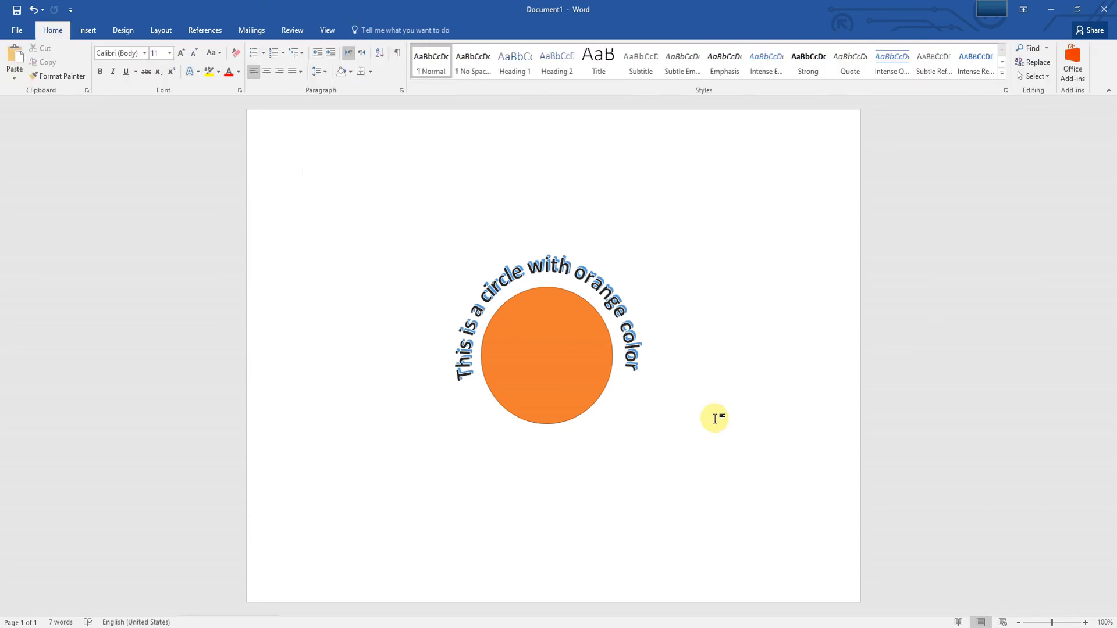
pyautogui.doubleClick(574, 258)
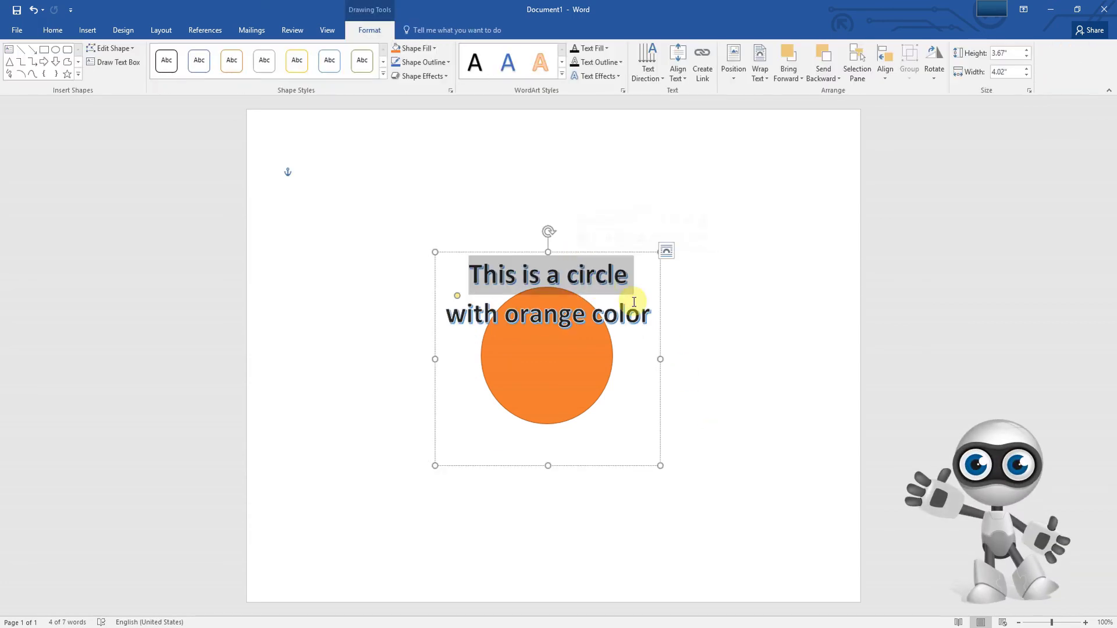
pyautogui.click(716, 353)
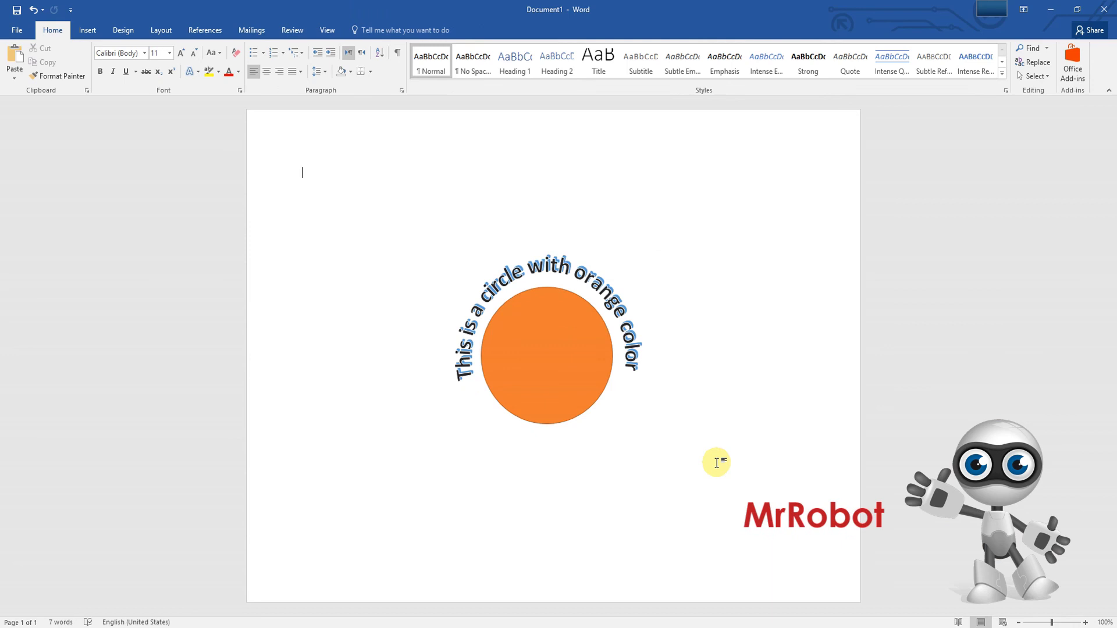